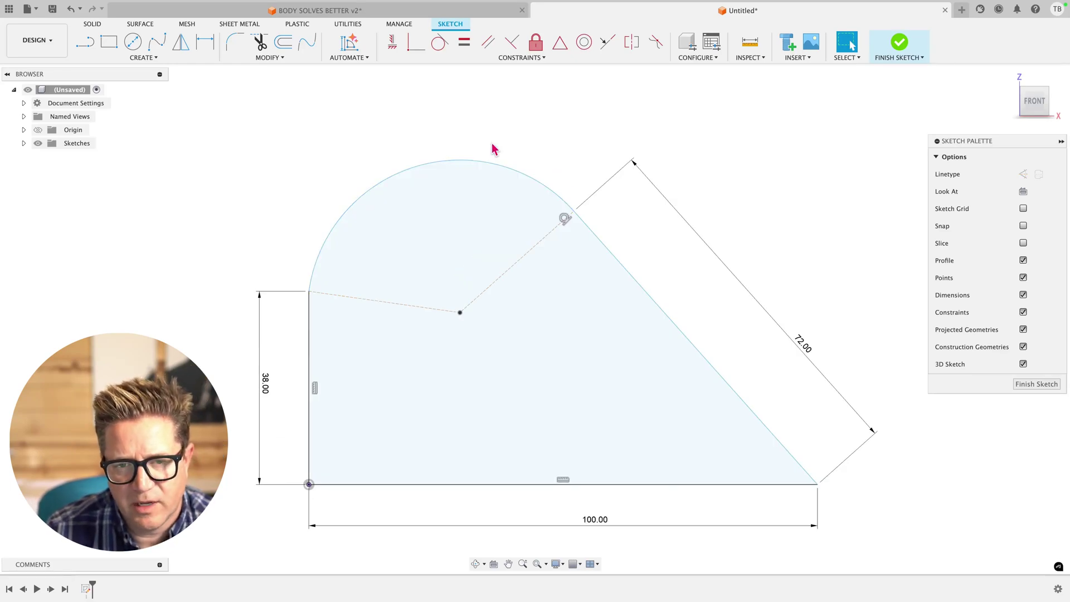
Step: Dimension the arc's radius as 30 mm, placing the dimension above the arc
key("d")
left_click(492, 162)
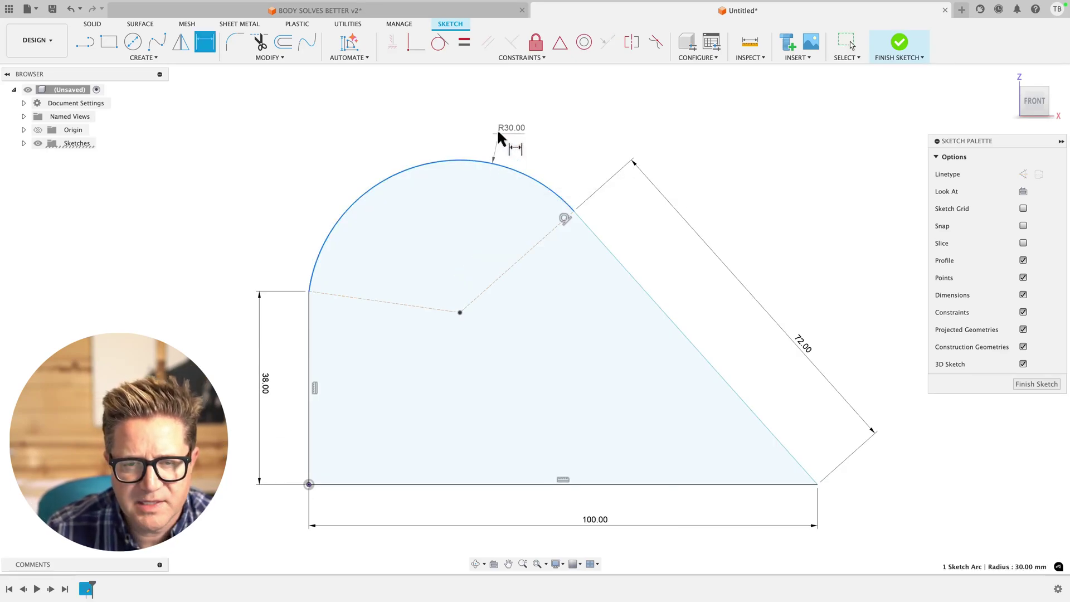
left_click(497, 132)
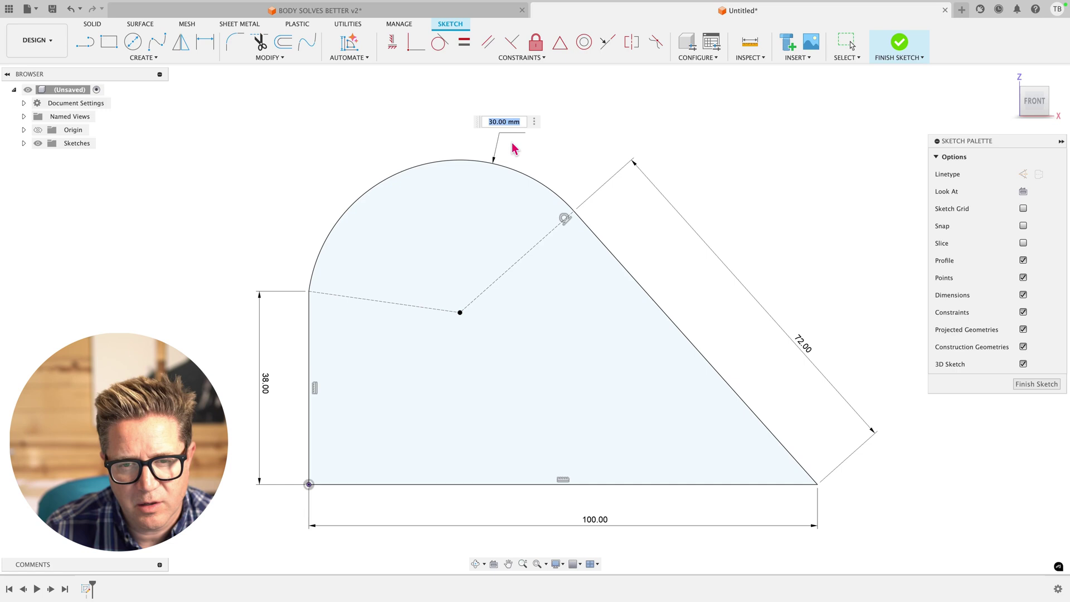
key("Return")
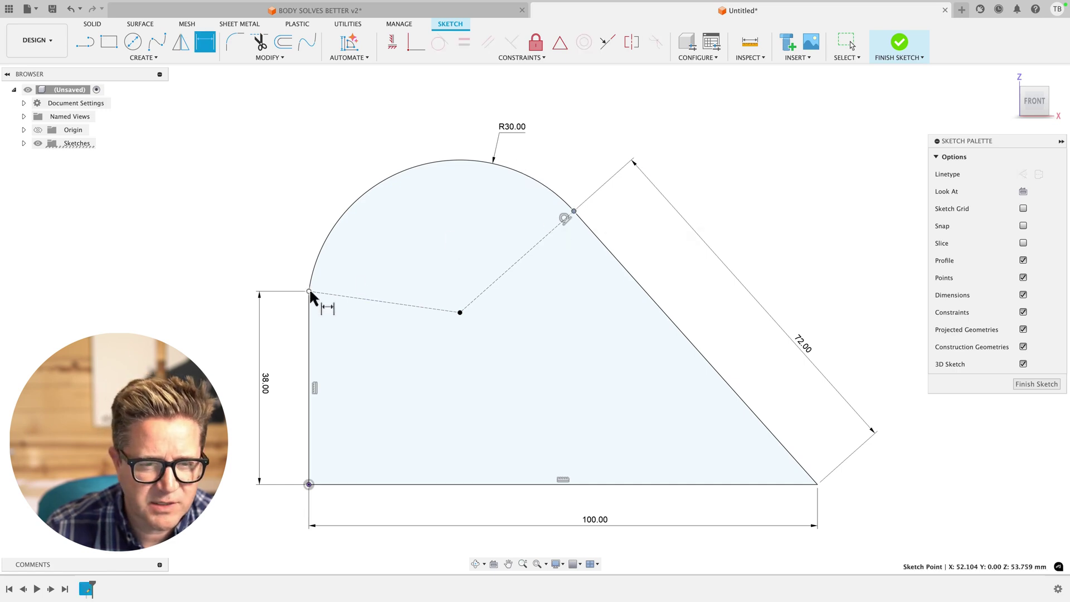
Step: Check the straight distance between the arc's endpoints and measure the arc with the Measure tool
left_click(308, 290)
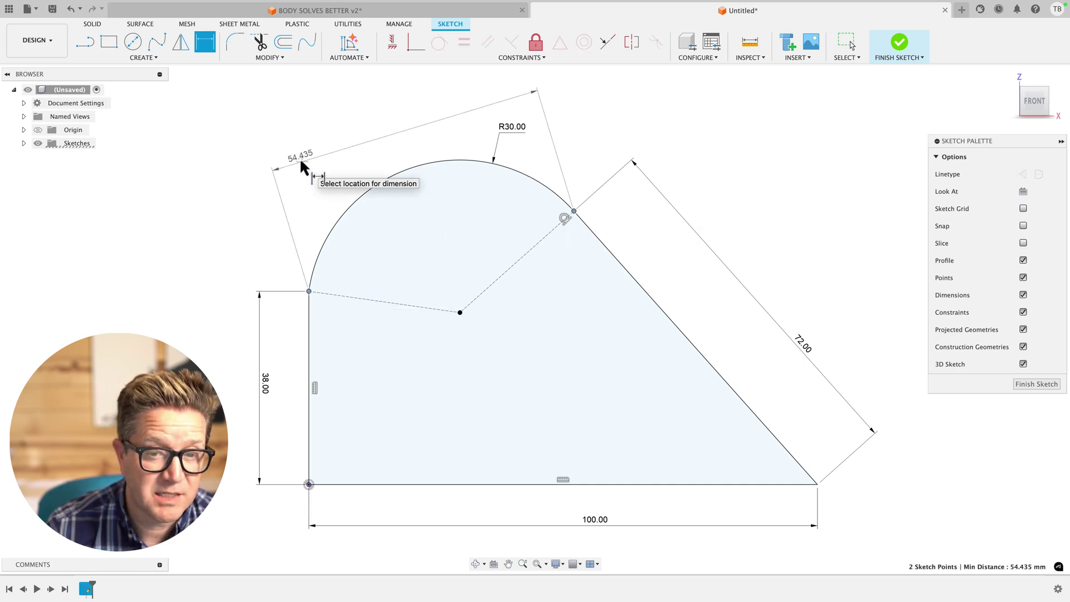
key("Escape")
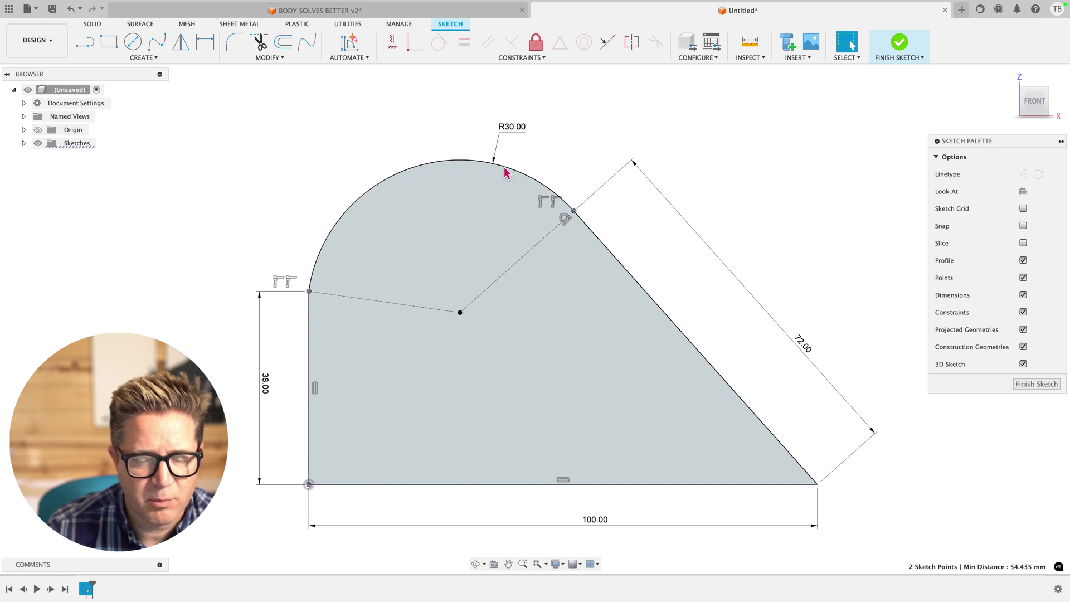
left_click(512, 126)
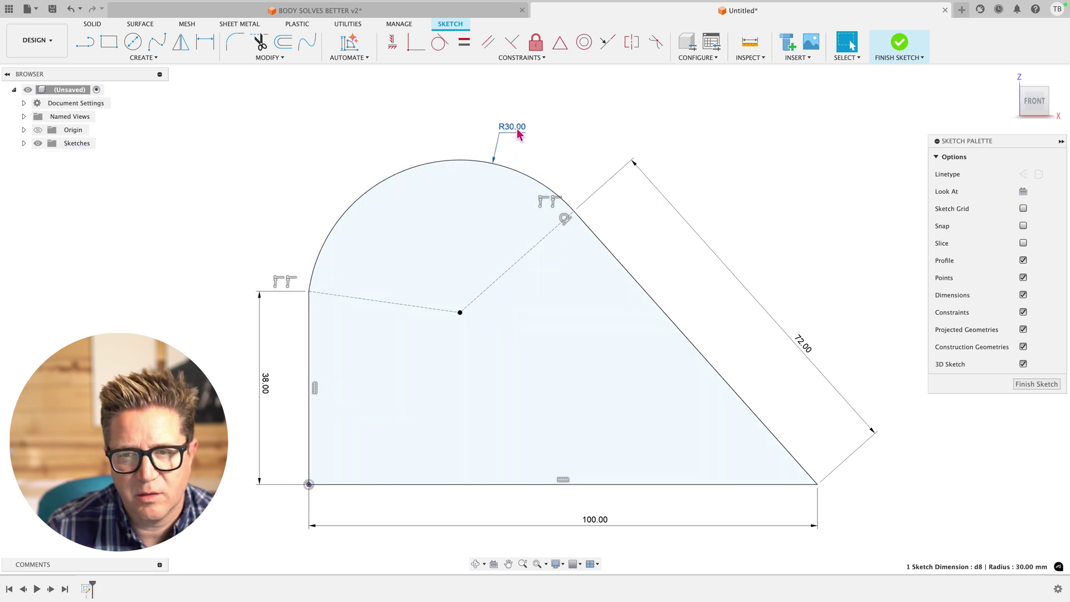
left_click(747, 54)
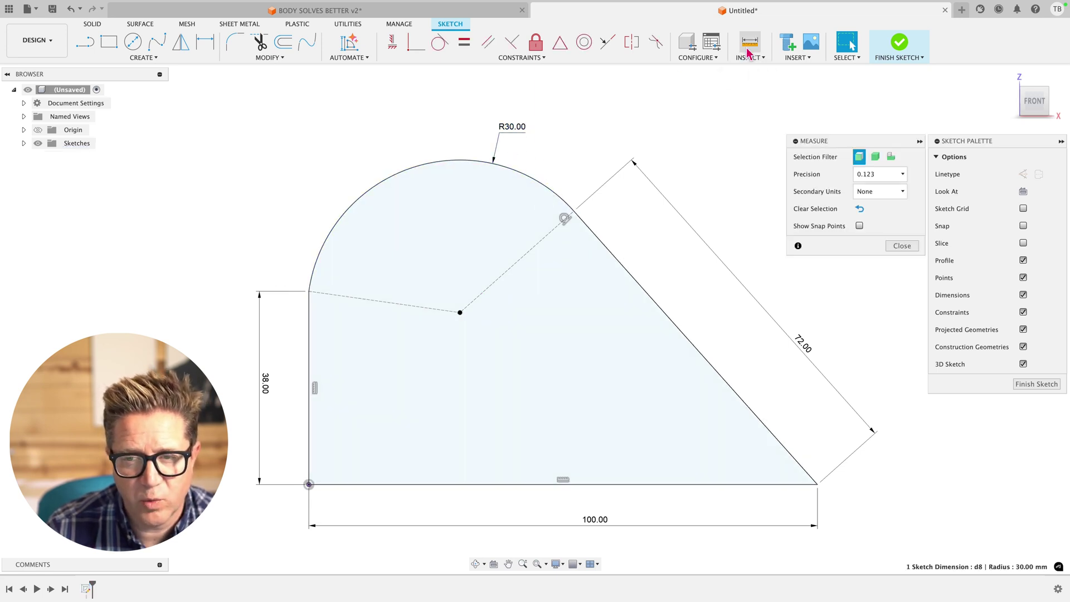
left_click(529, 181)
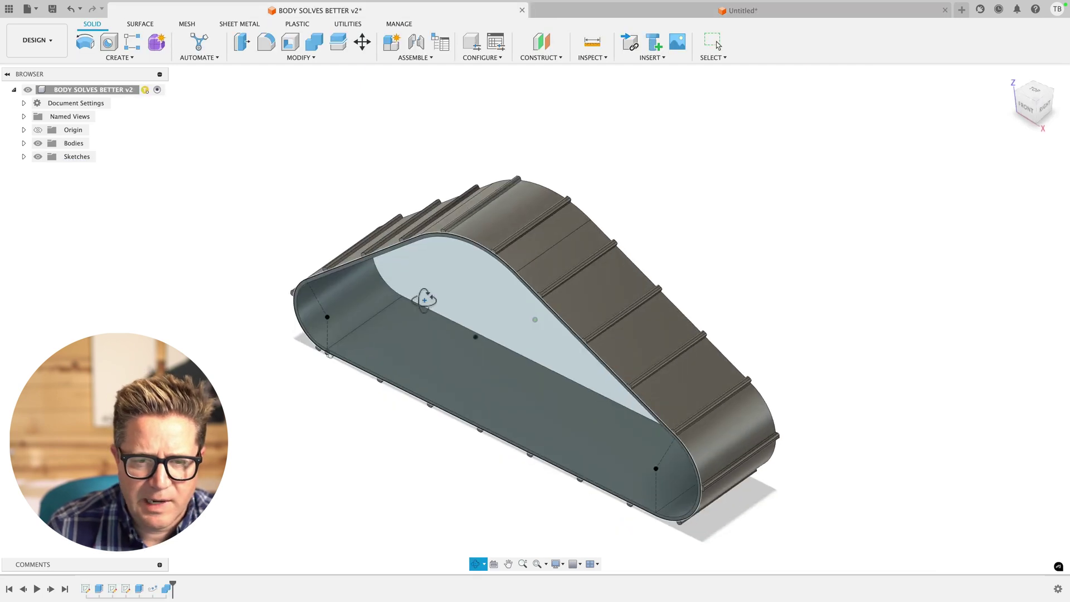
Step: Examine the track belt model in BODY SOLVES BETTER from another angle and return to the untitled sketch document
mouse_move(420, 299)
left_mouse_down()
mouse_move(442, 289)
mouse_move(440, 298)
left_mouse_up()
key("Escape")
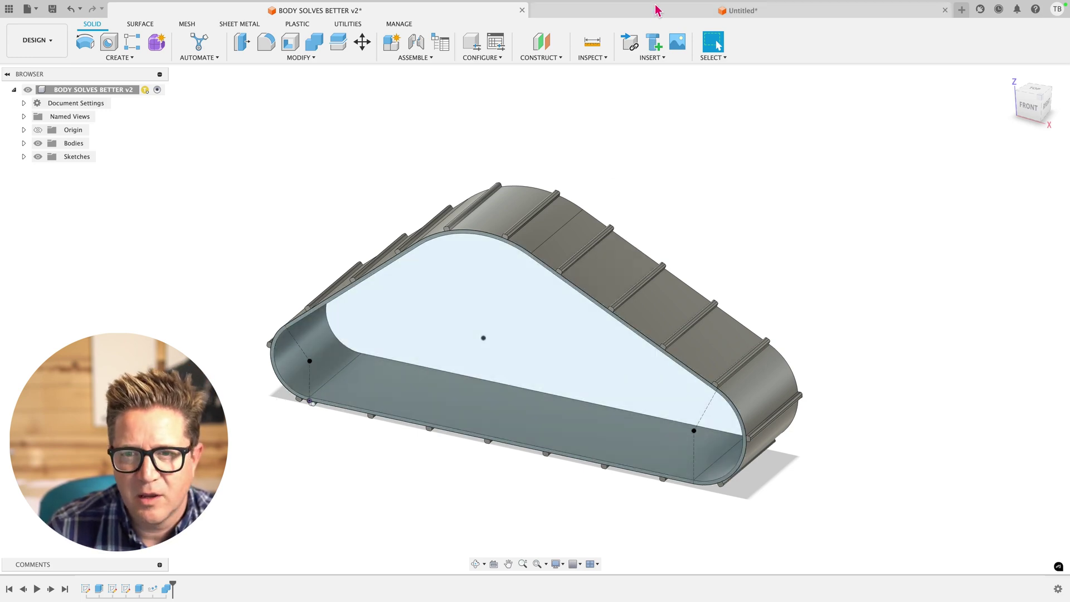
left_click(741, 10)
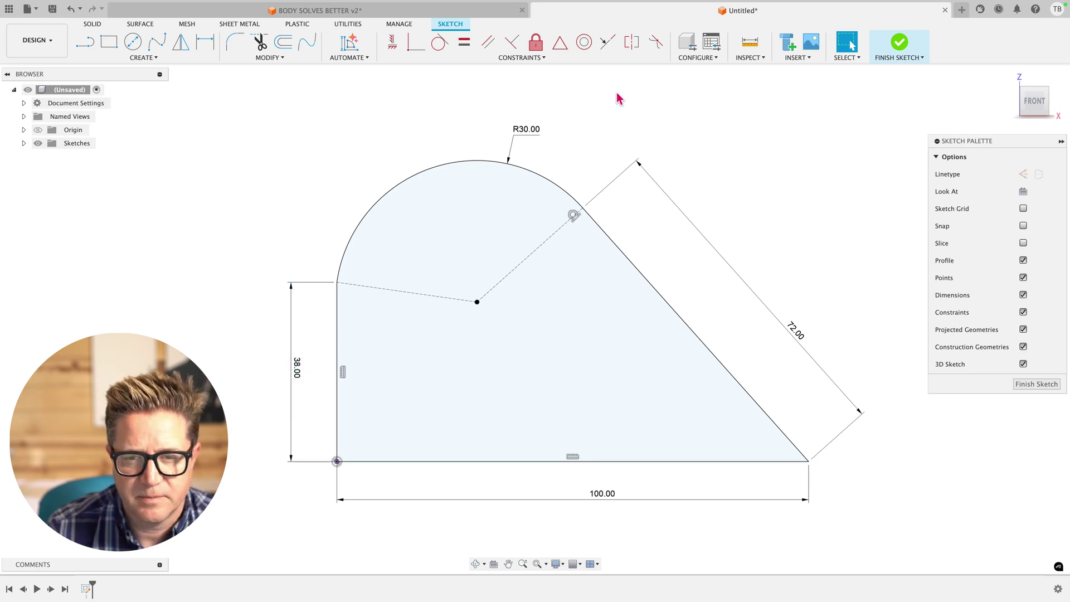
Step: Name the arc's radius dimension parameter by entering the expression radius=30.00 mm
double_click(518, 129)
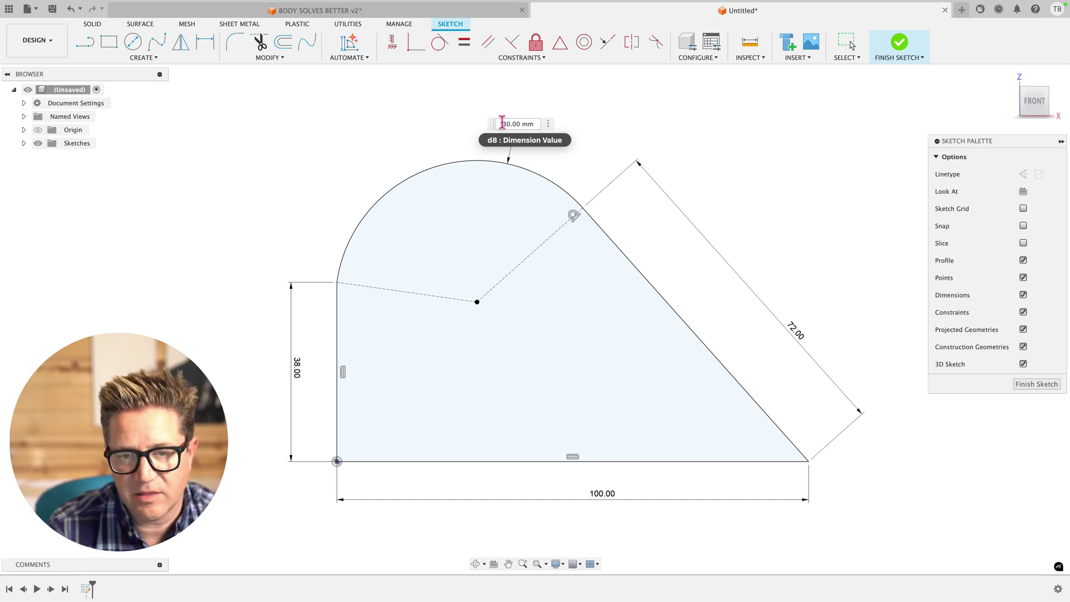
left_click(502, 124)
type("radius")
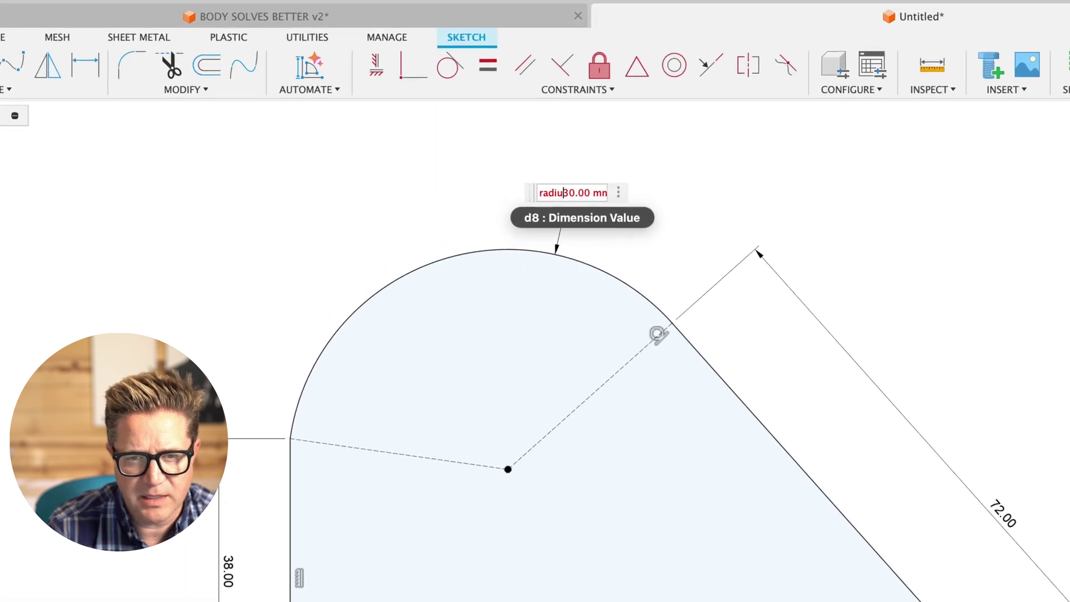
type("=")
key("Return")
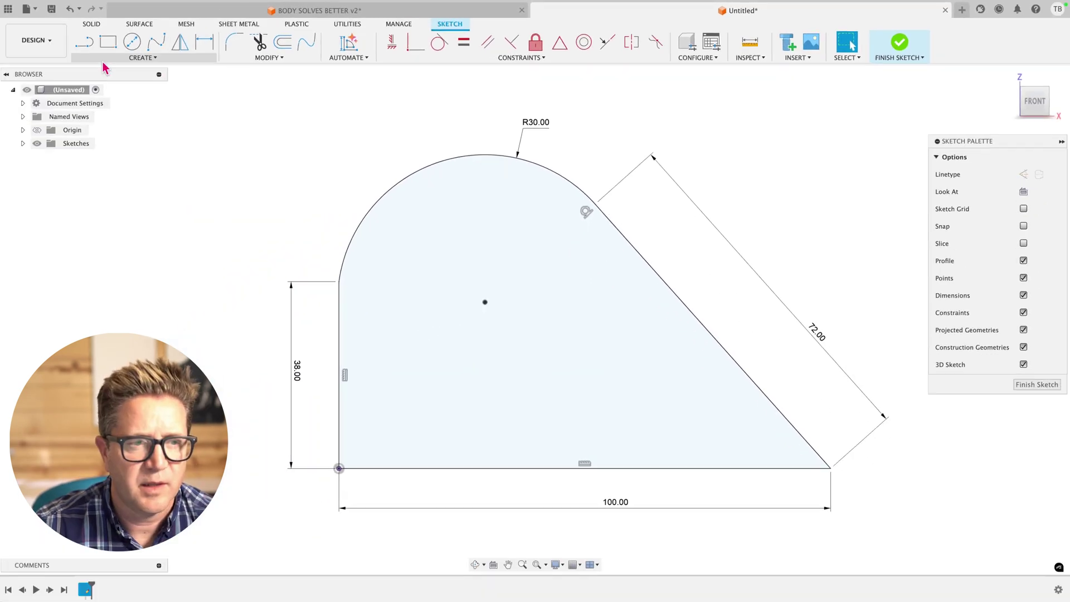
Step: Draw two lines connecting the arc's center point to each of the arc's endpoints
left_click(85, 41)
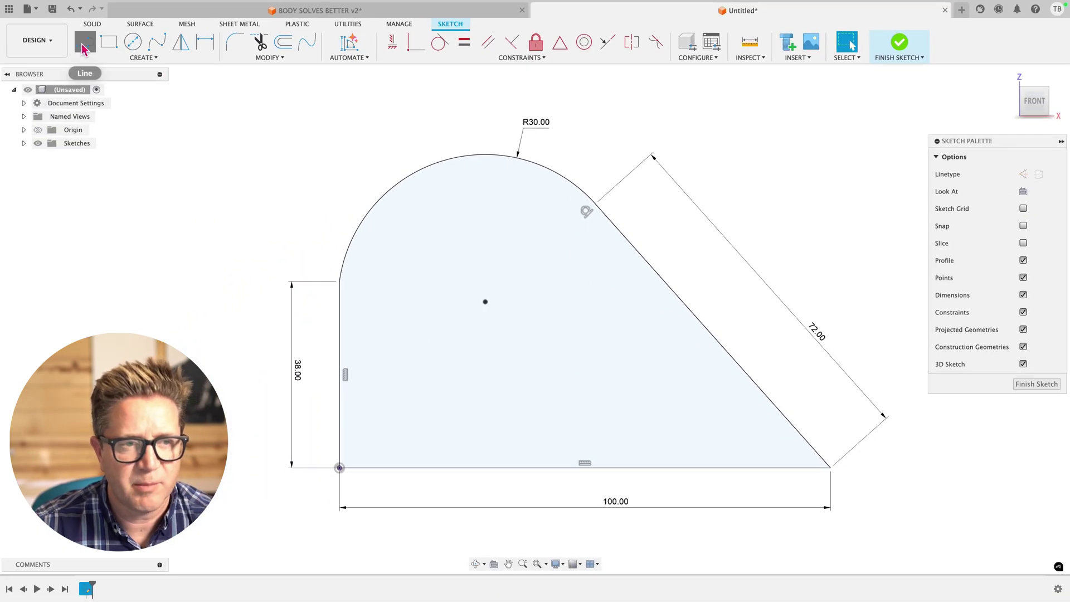
left_click(339, 281)
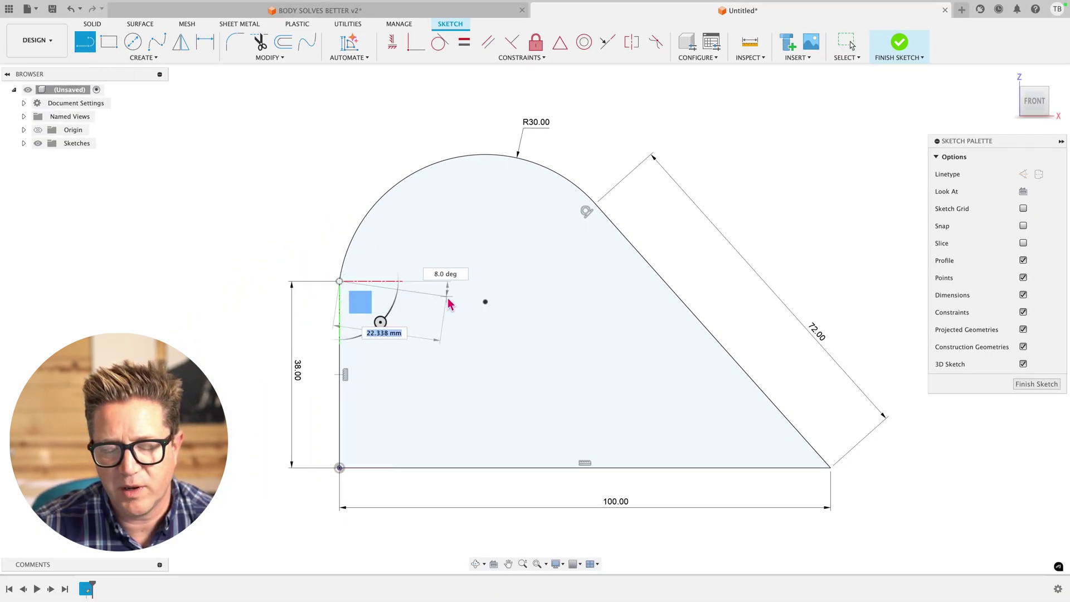
left_click(485, 301)
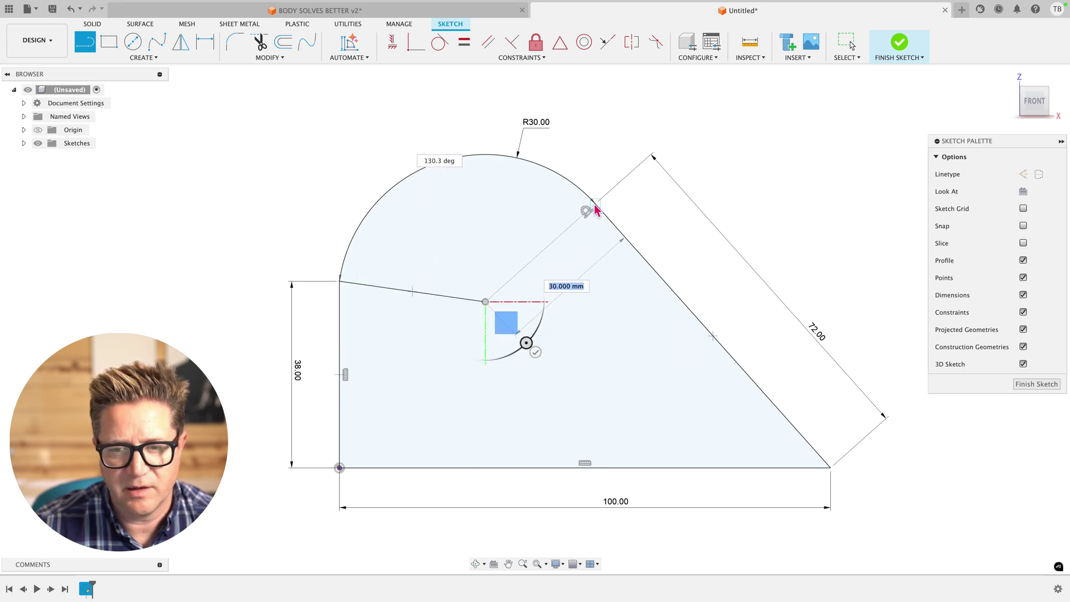
left_click(594, 205)
key("Escape")
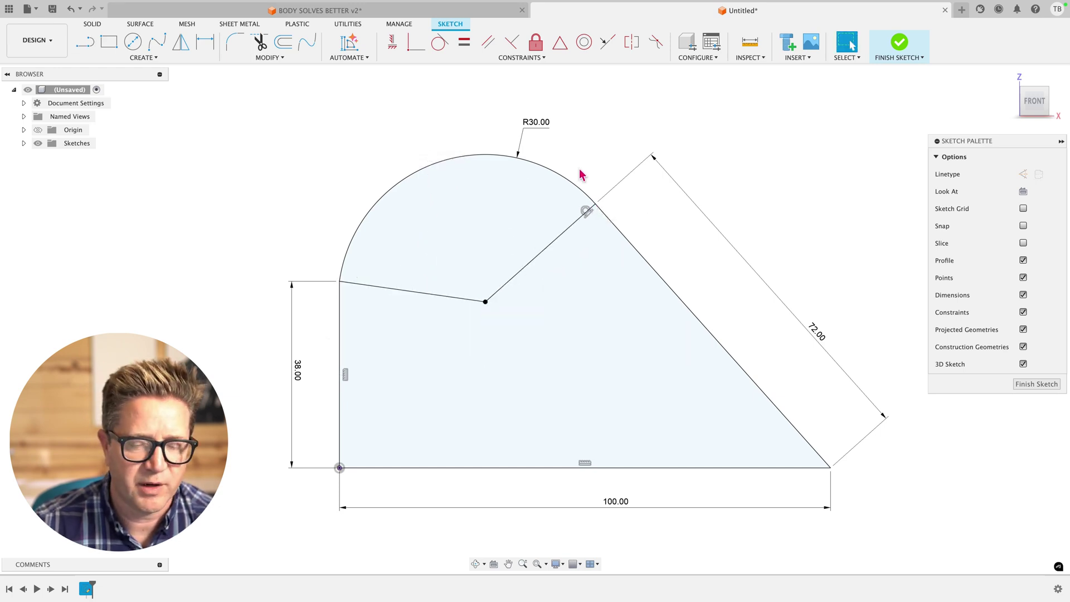
Step: Convert both lines from the arc's center into construction lines
left_click(534, 266)
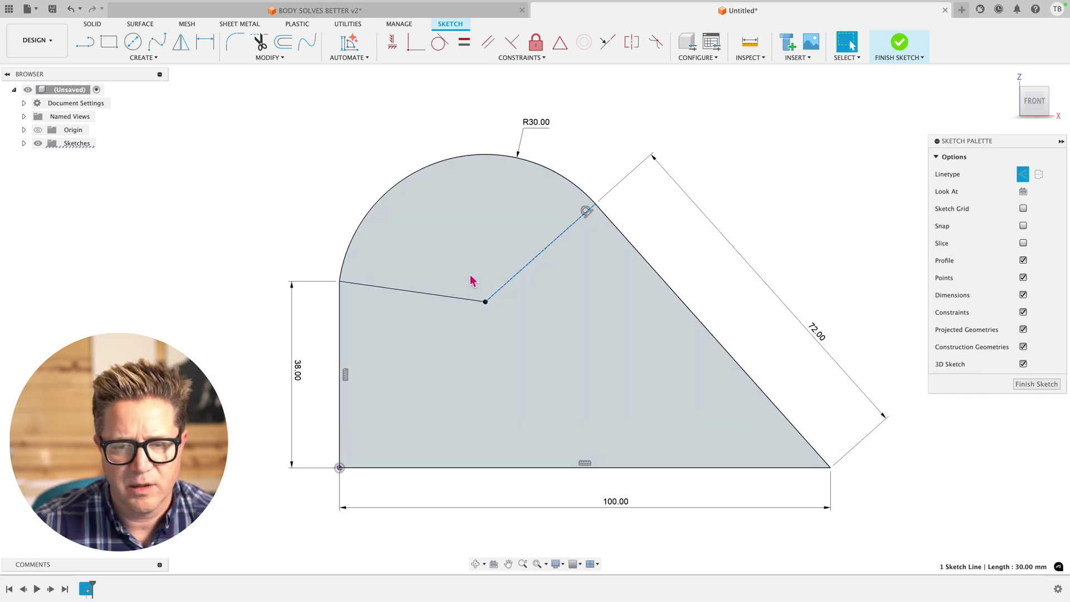
key("x")
left_click(433, 301)
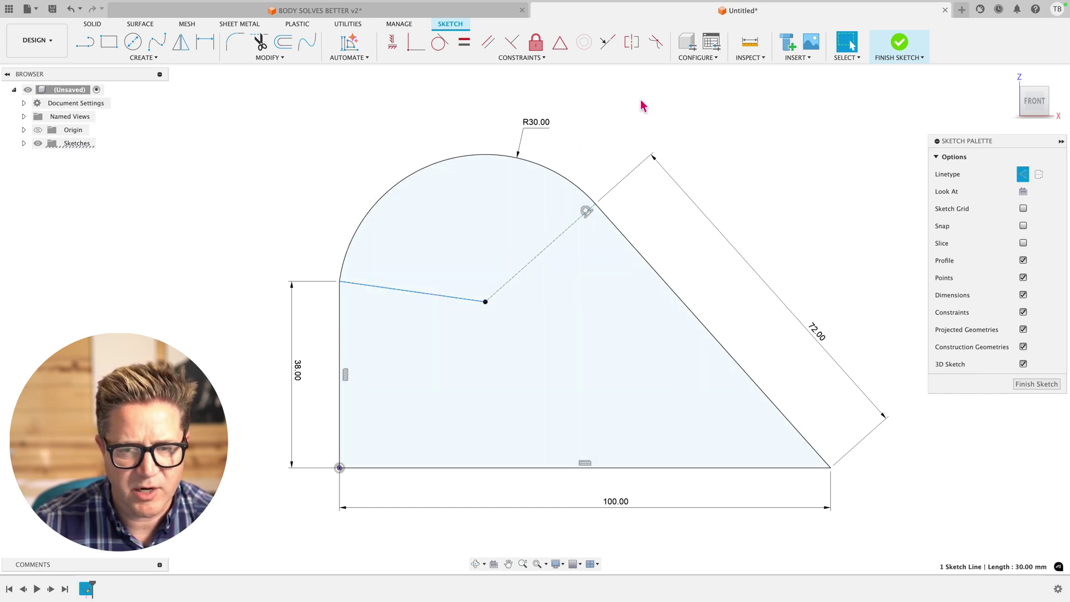
key("x")
scroll(693, 99, "down", 2)
scroll(583, 208, "up", 2)
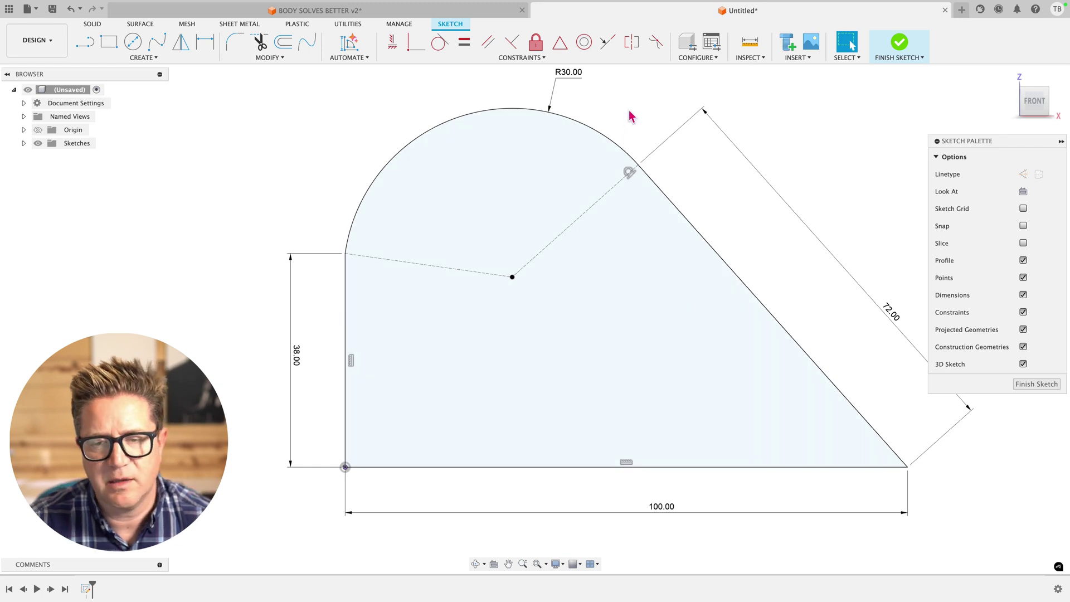
scroll(631, 116, "down", 2)
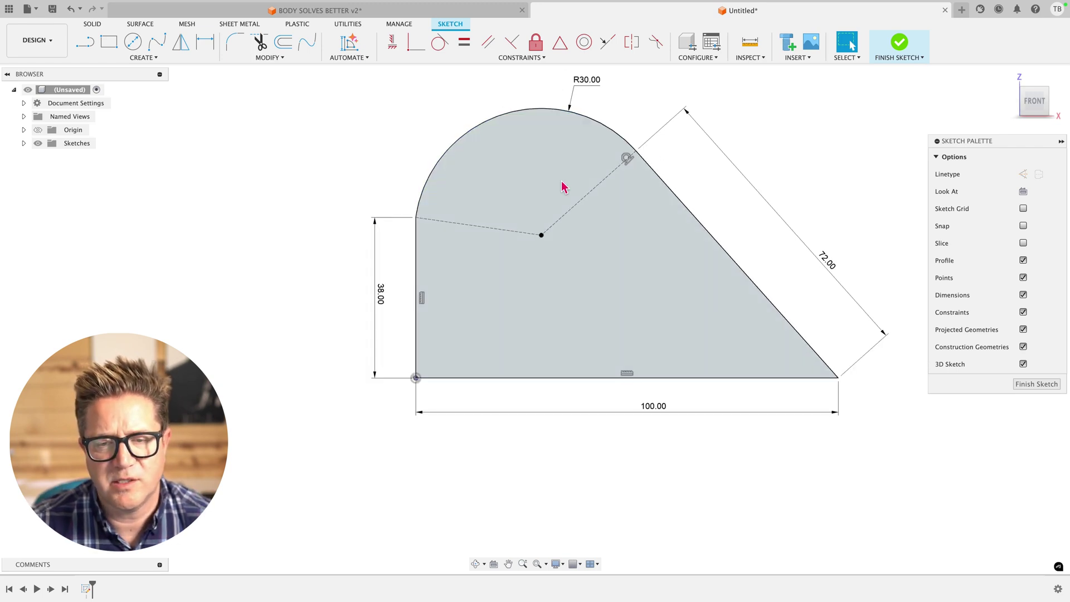
Step: Add a driven angular dimension between the two construction lines, placed inside the arc
key("d")
left_click(570, 204)
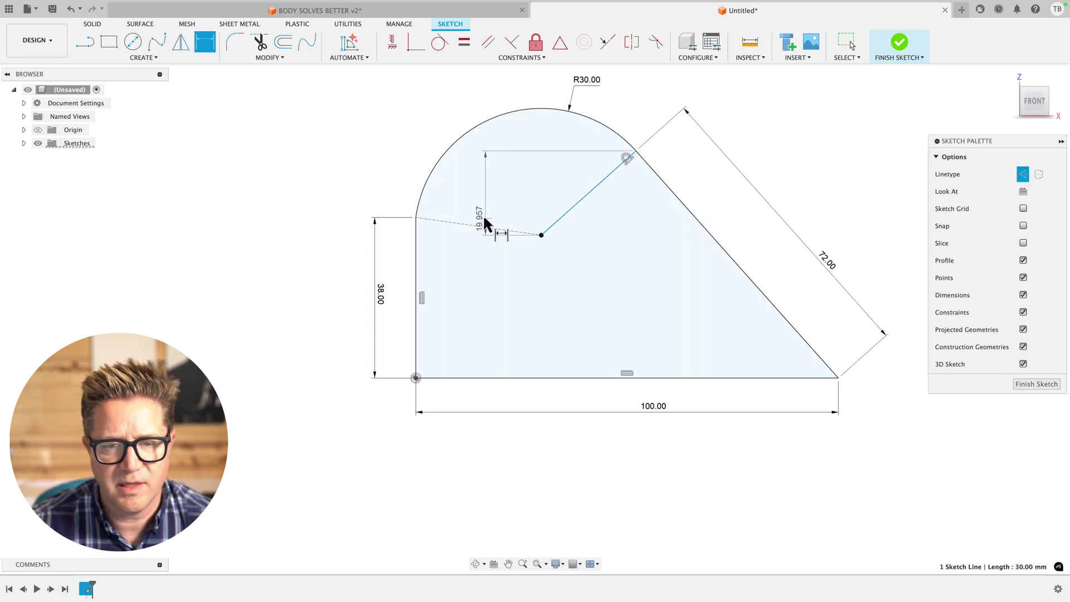
left_click(490, 229)
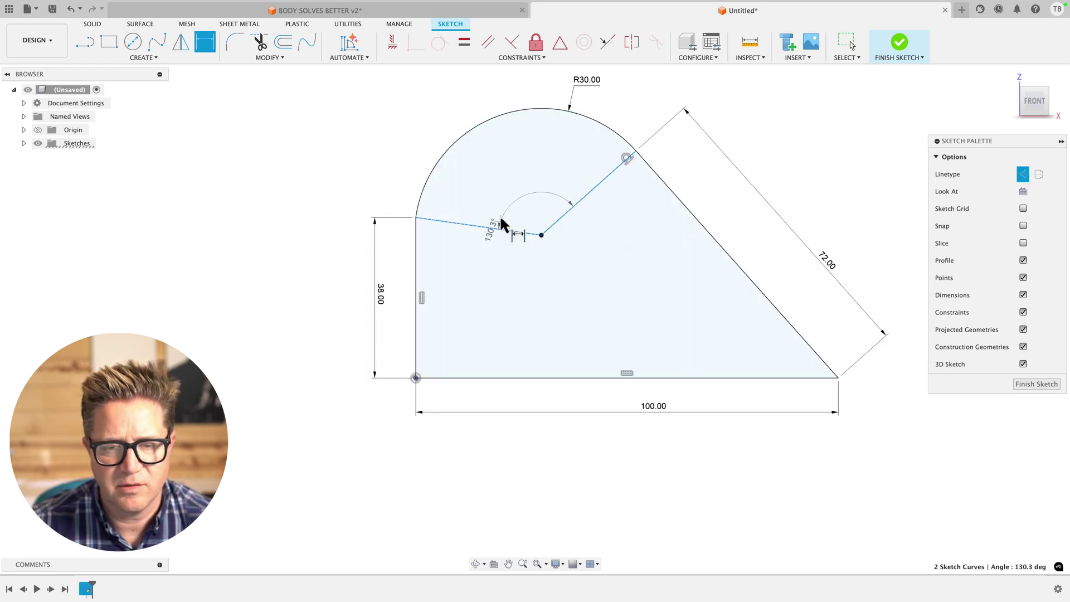
left_click(524, 175)
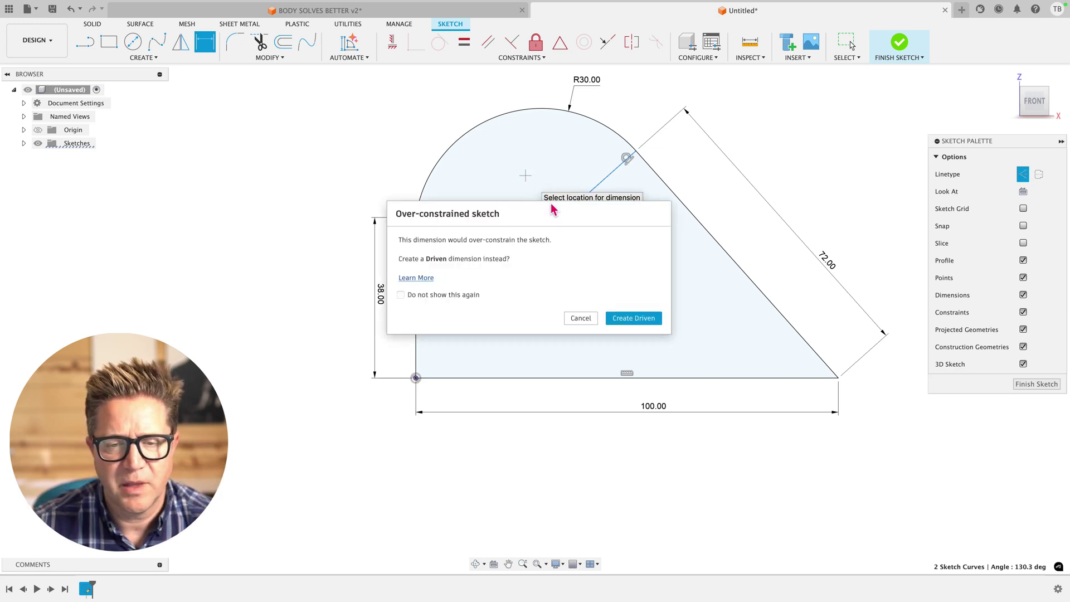
mouse_move(547, 215)
left_mouse_down()
mouse_move(712, 294)
mouse_move(747, 267)
left_mouse_up()
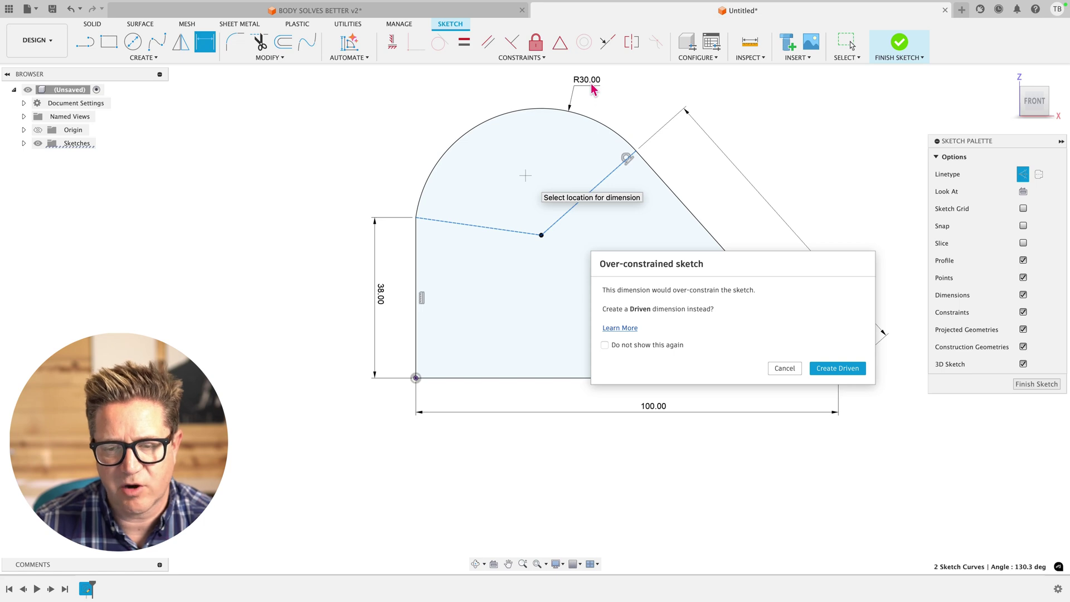
left_click(838, 368)
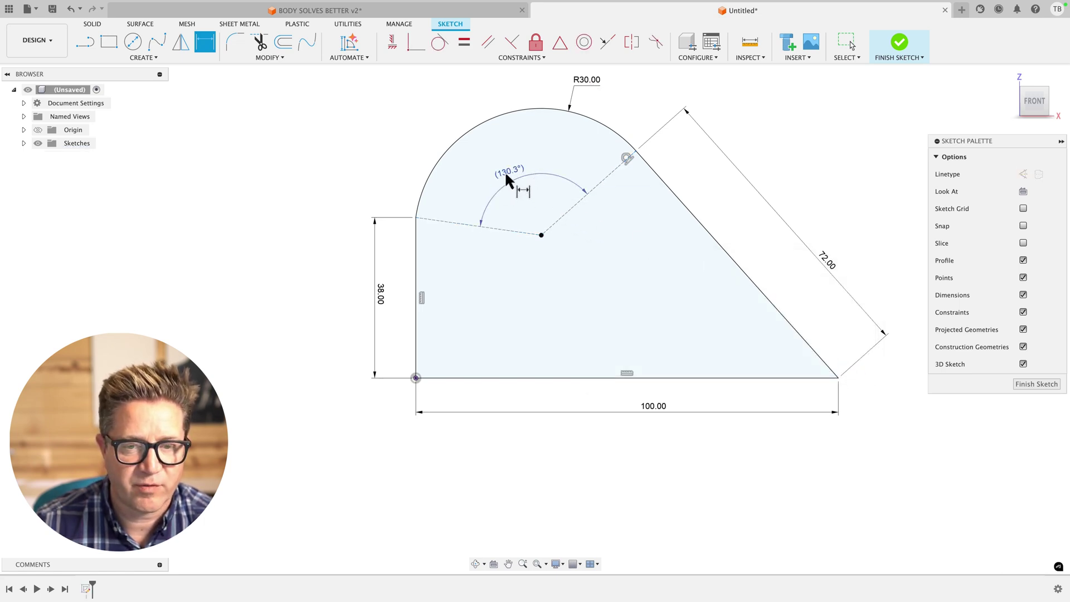
key("Escape")
Step: Try to set the arc's radius dimension to 29 mm
double_click(585, 80)
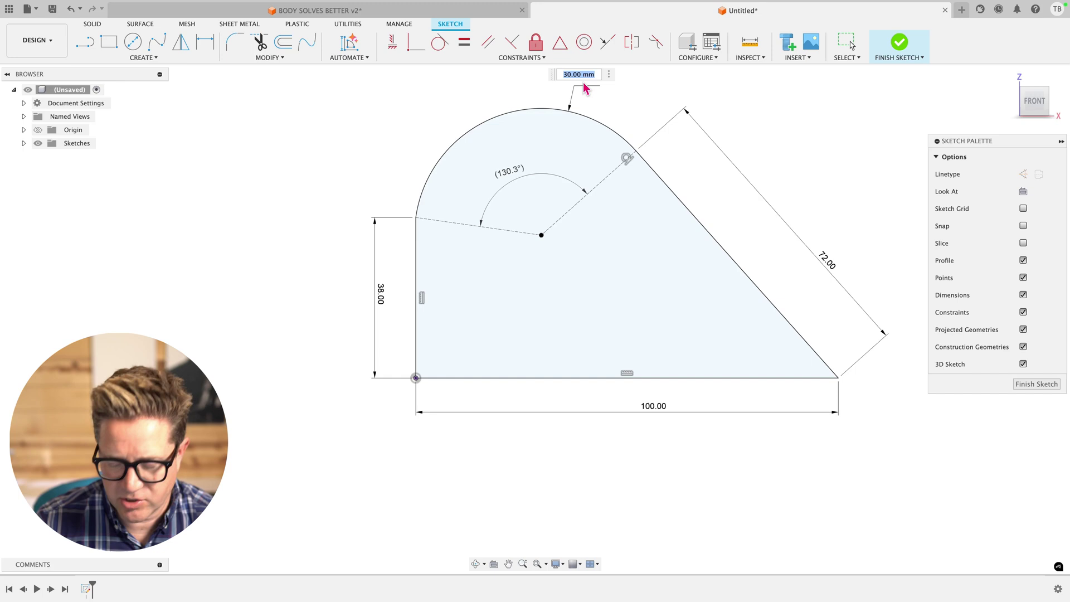
type("29")
key("Return")
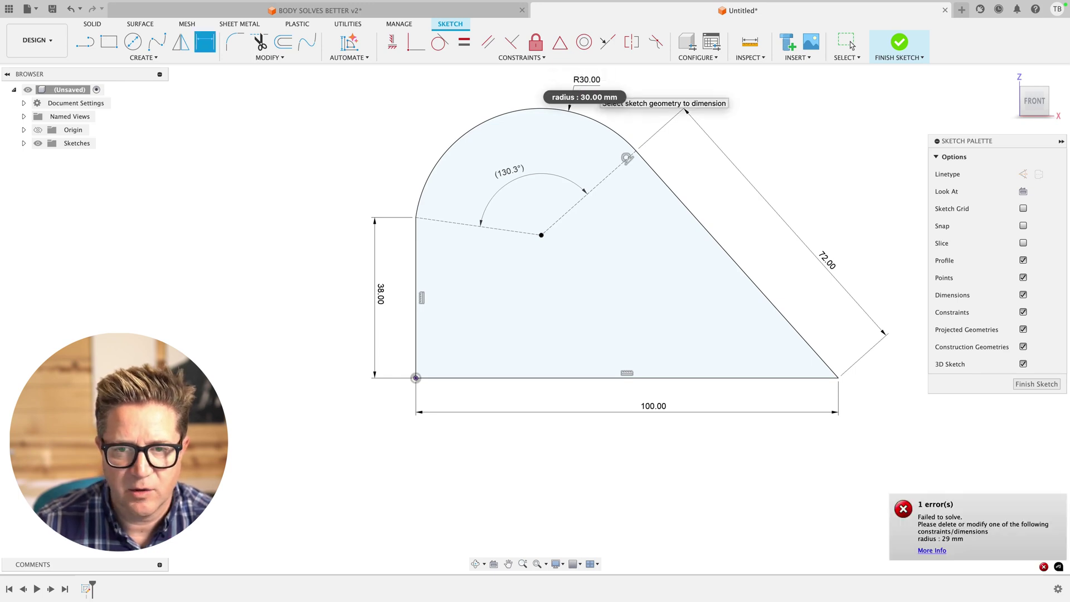
key("Escape")
Step: Set the arc's radius dimension to 31 mm
double_click(583, 83)
type("31")
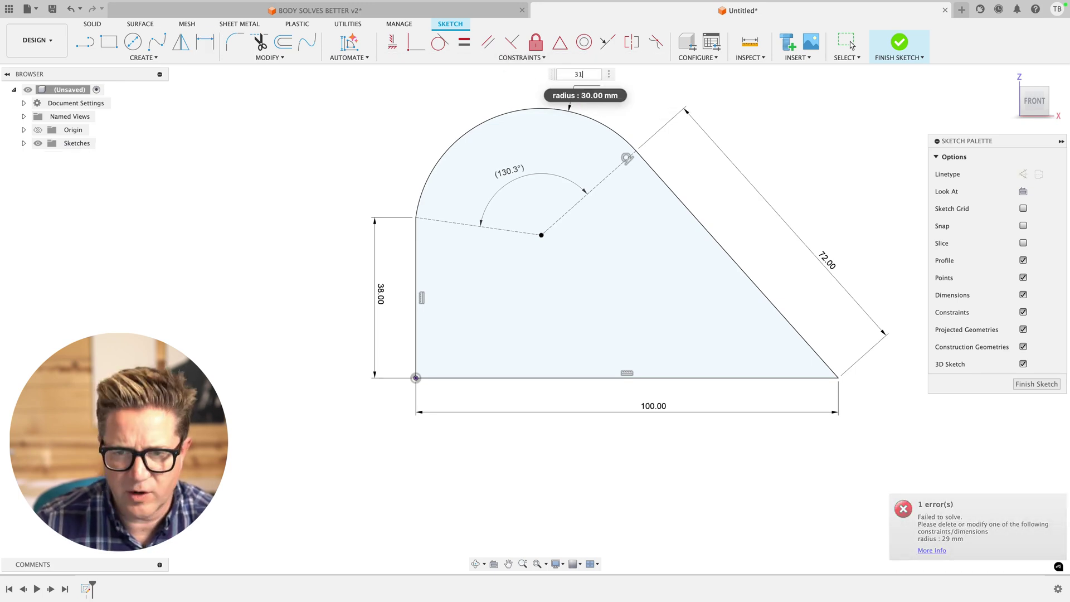
key("Return")
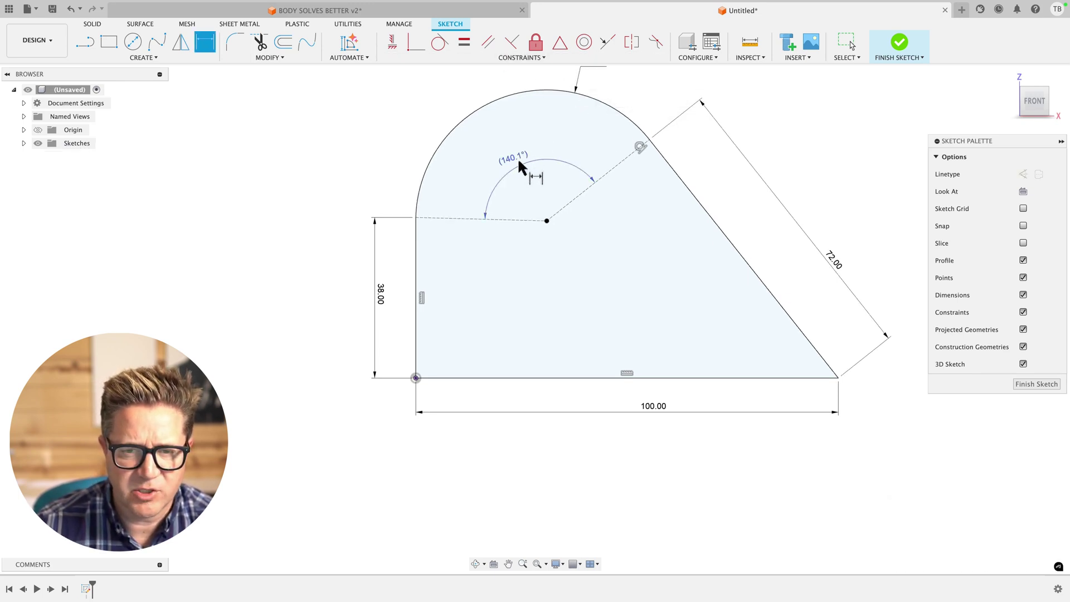
Step: Examine the driven angle dimension between the construction lines and leave the Dimension command
scroll(516, 145, "down", 3)
scroll(516, 150, "up", 3)
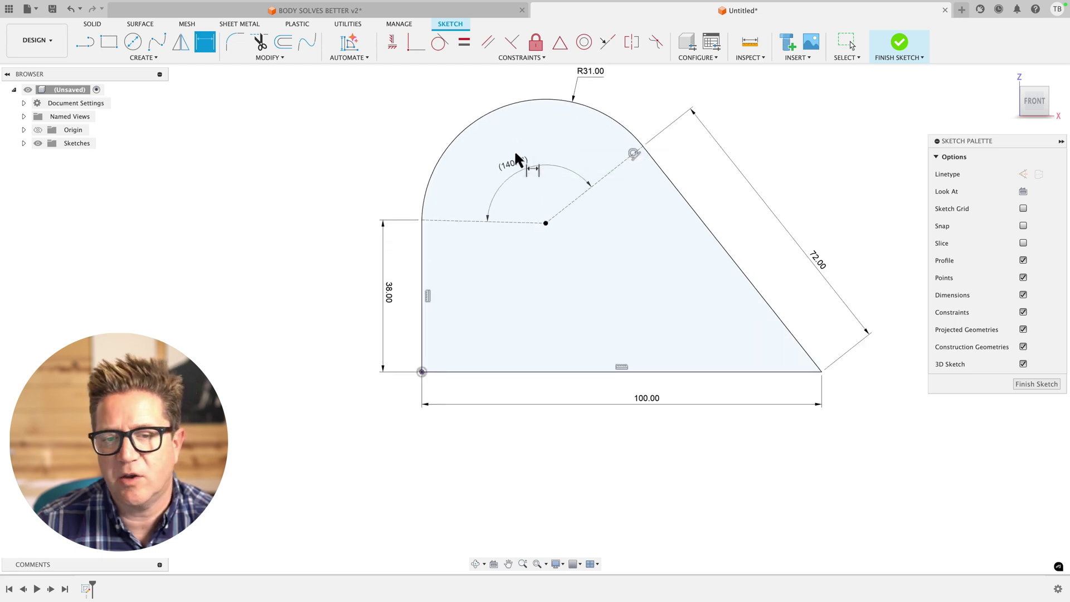
scroll(514, 150, "up", 2)
left_click(514, 162)
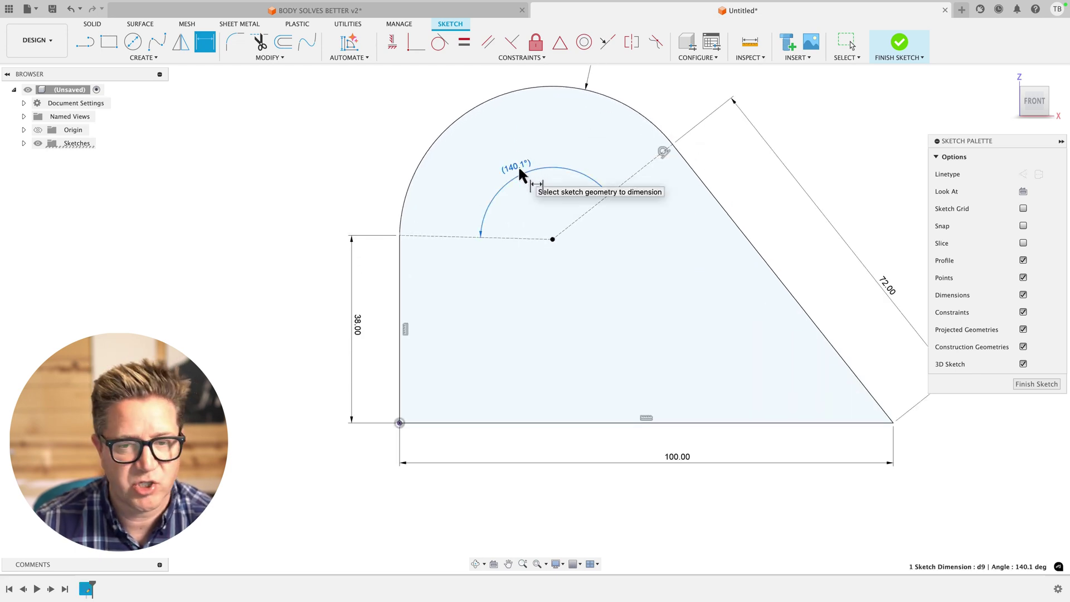
scroll(519, 169, "down", 3)
right_click(493, 96)
left_click(473, 216)
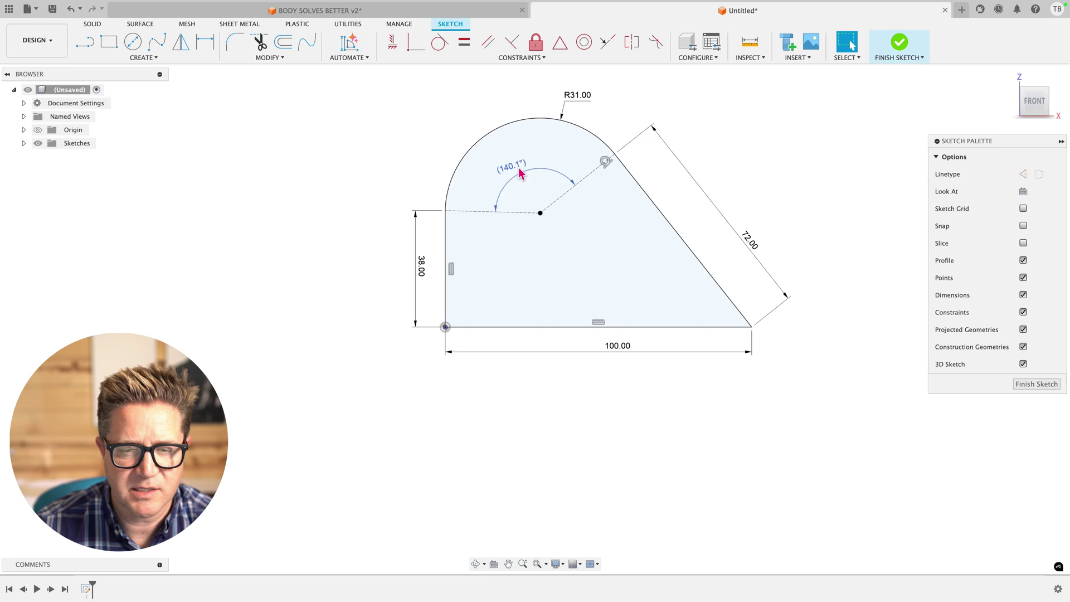
Step: Rename the driven angular dimension's parameter to "angle" in the sketch's model parameters
scroll(646, 120, "up", 2)
left_click(269, 58)
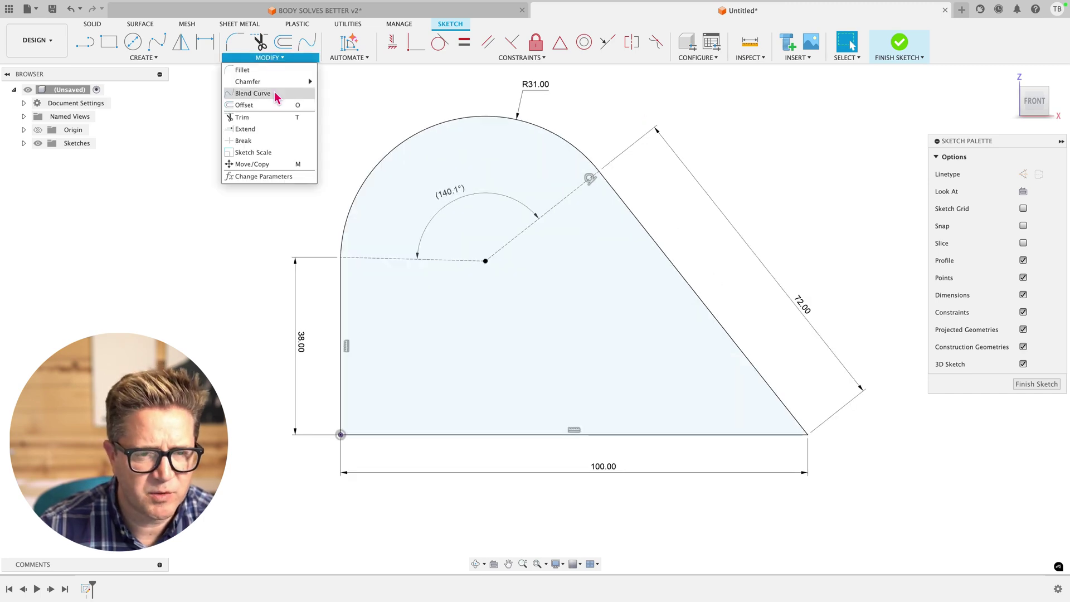
left_click(270, 176)
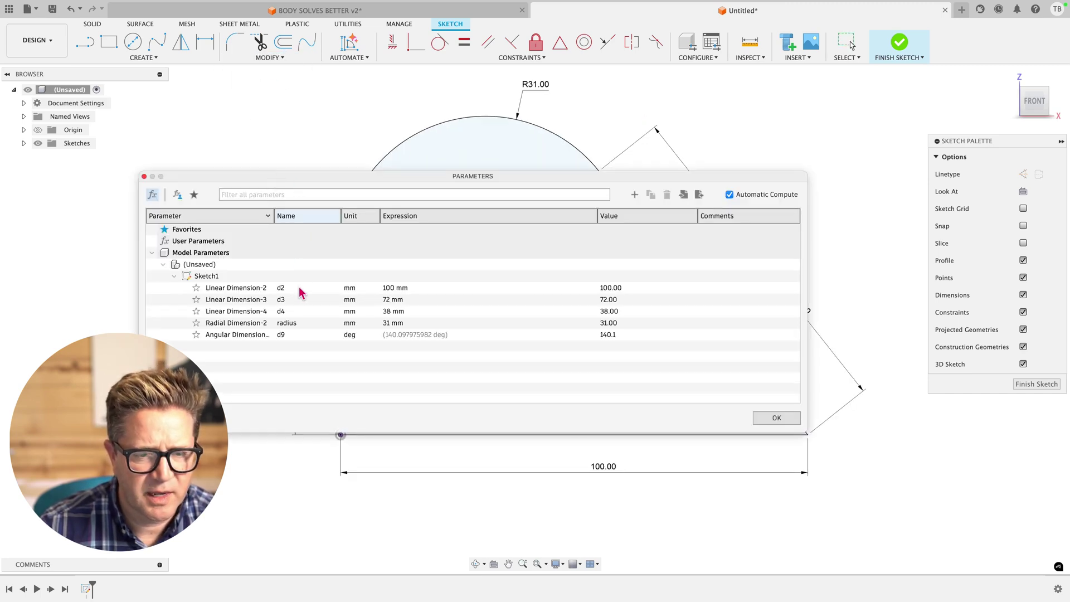
double_click(286, 334)
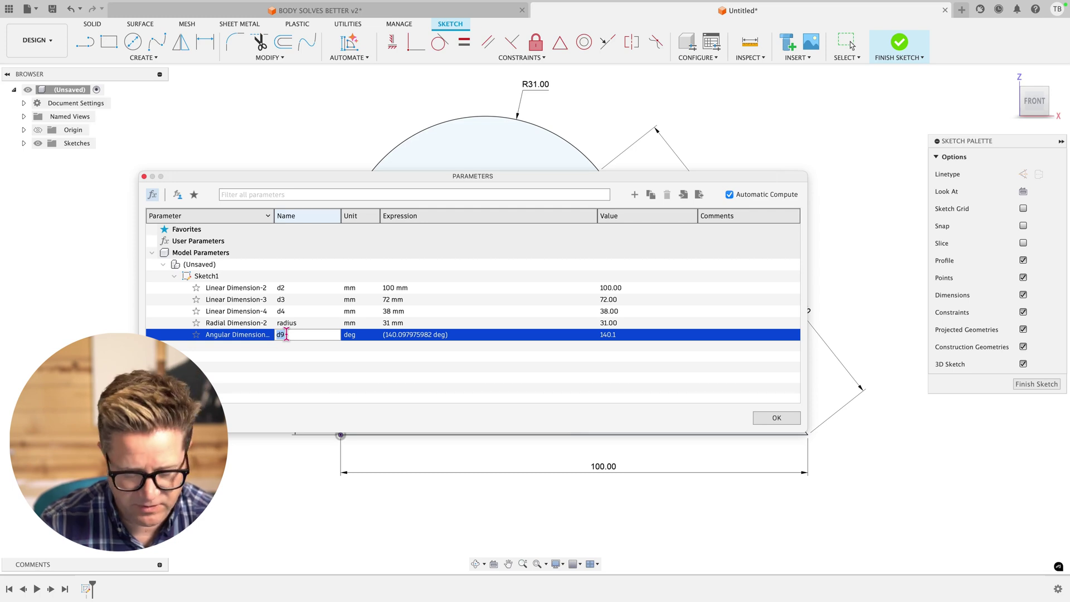
type("angle")
key("Return")
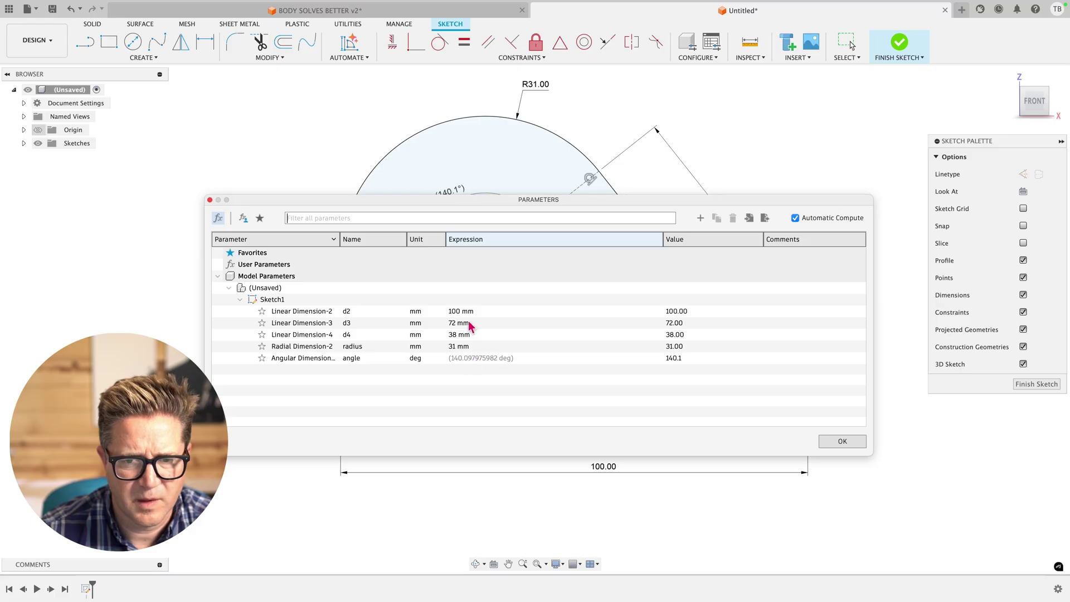
Step: Add a user parameter named "Arclength" in mm with the expression (angle) / rad * radius, and close the parameters list
left_click(700, 218)
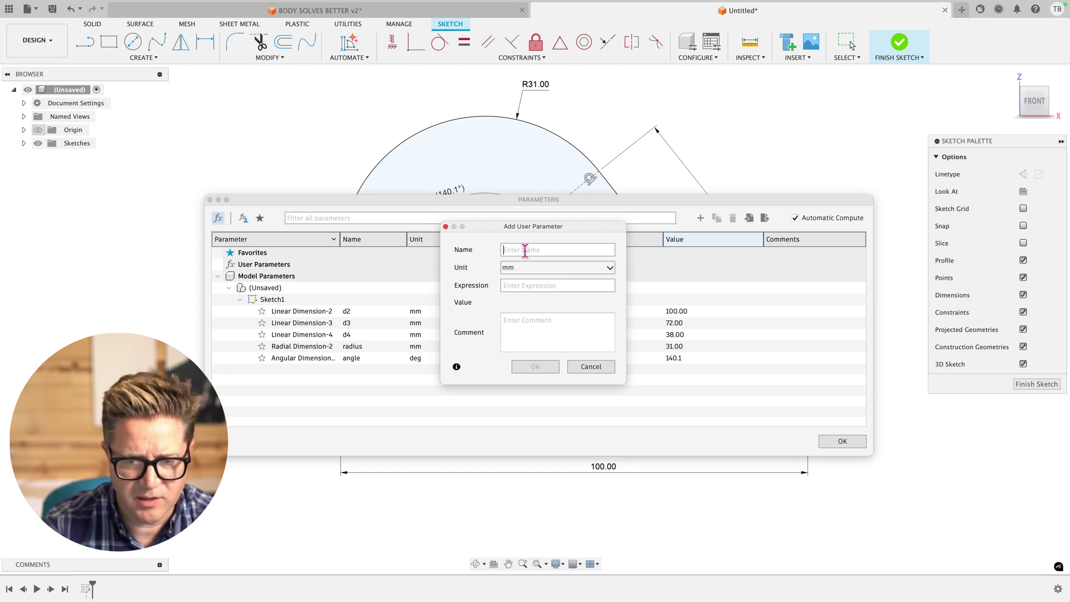
type("Arclength")
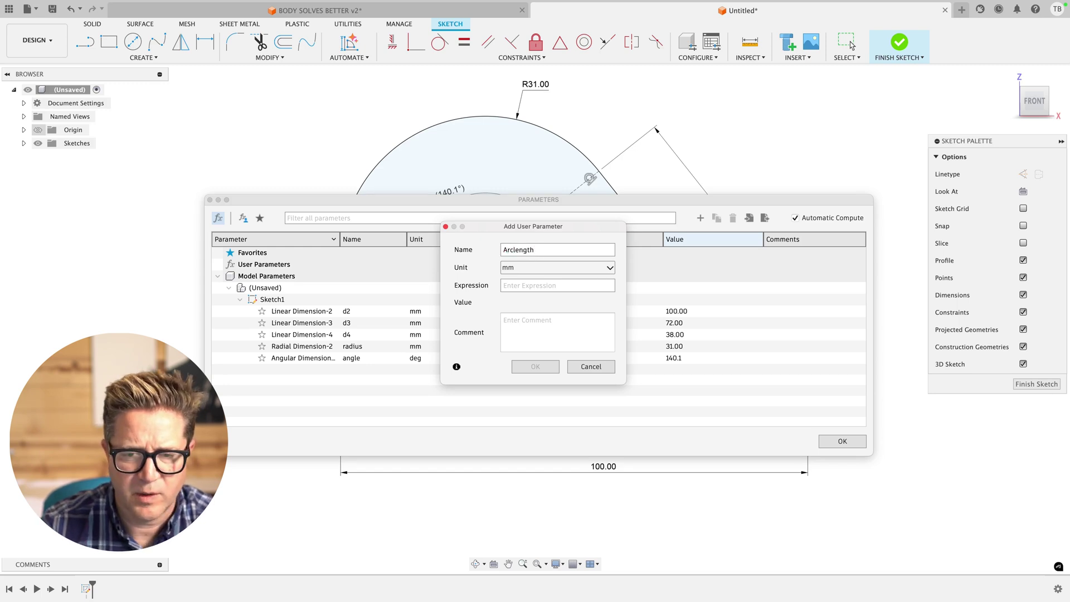
left_click(525, 285)
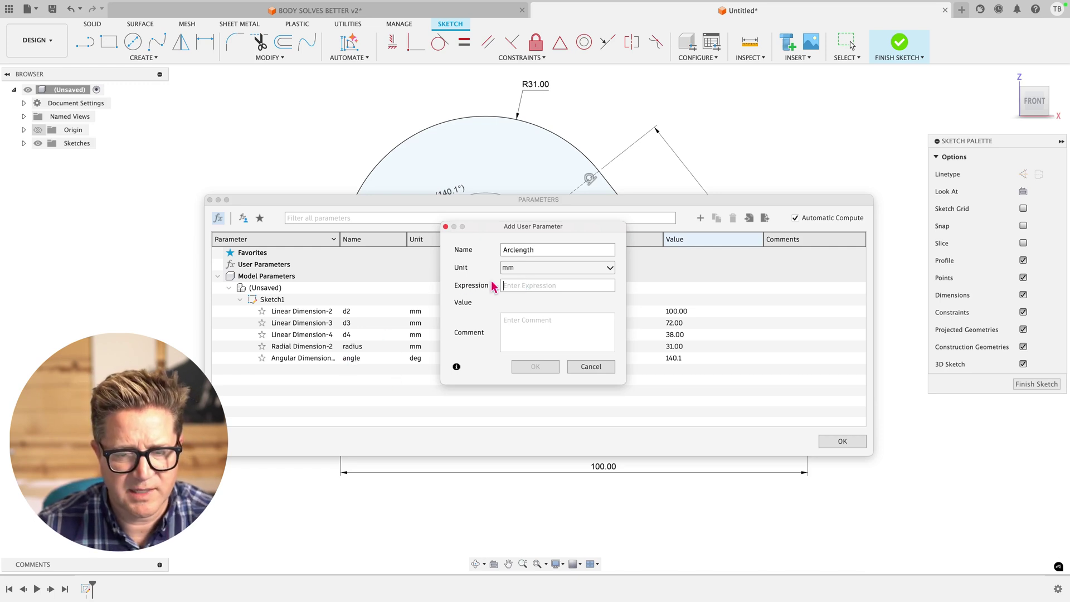
type("angle)")
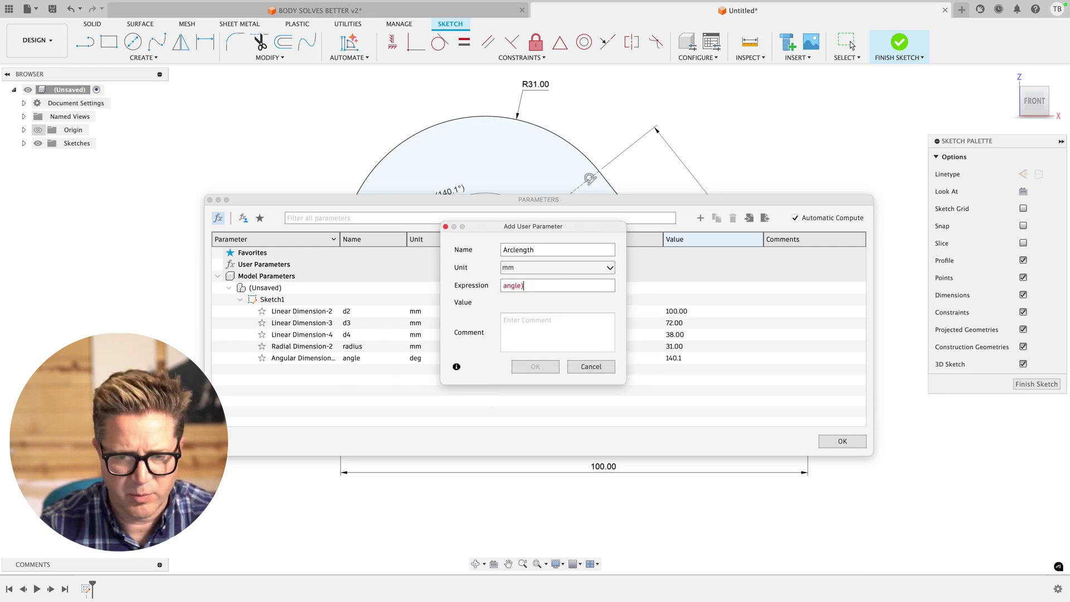
left_click(502, 285)
type("(angle)")
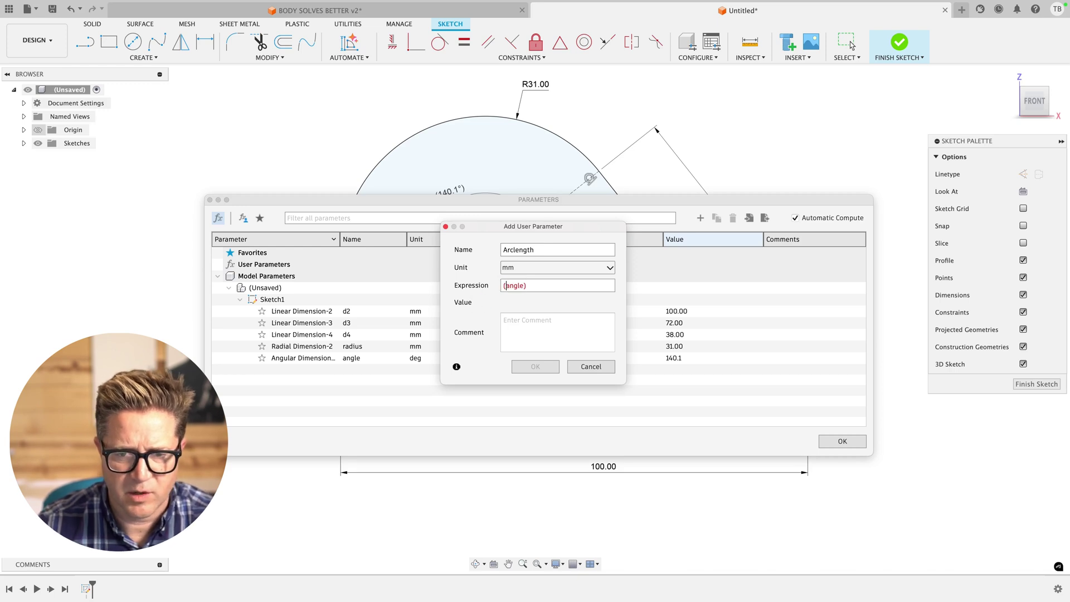
type(" /")
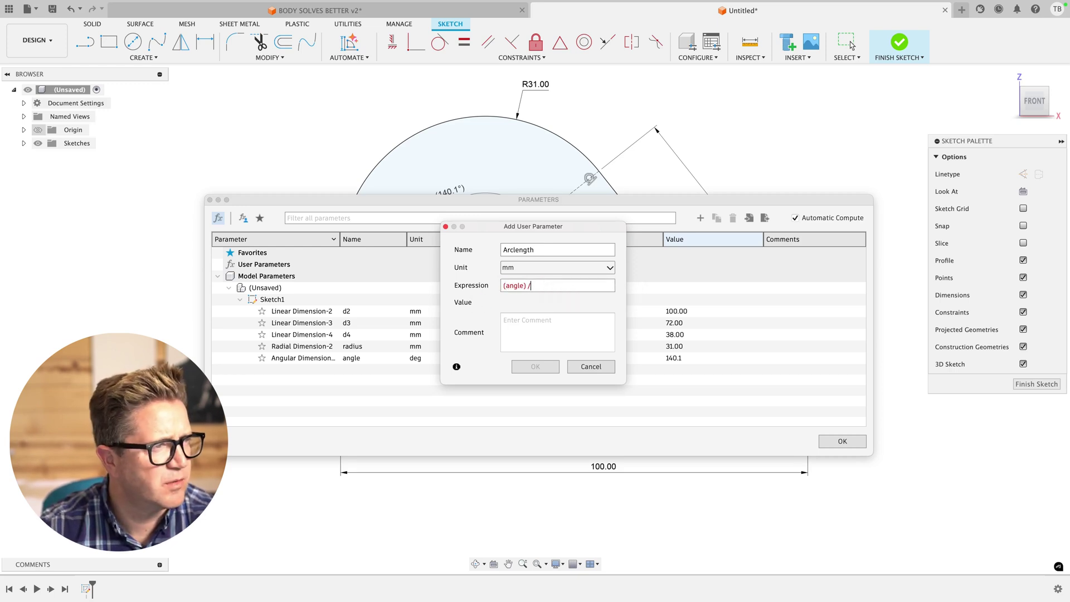
type(" rad")
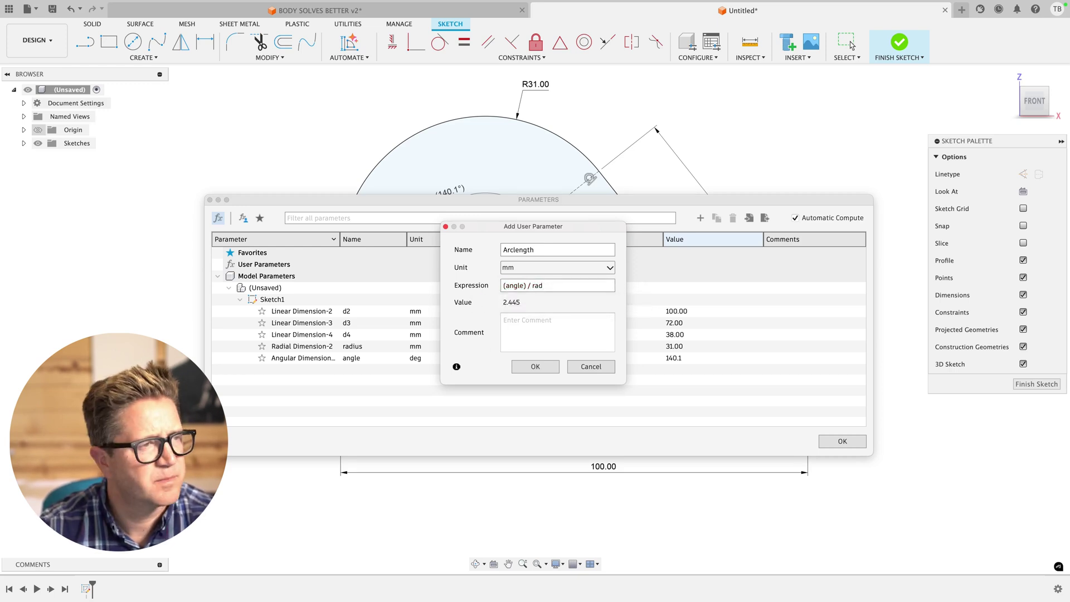
type(" *")
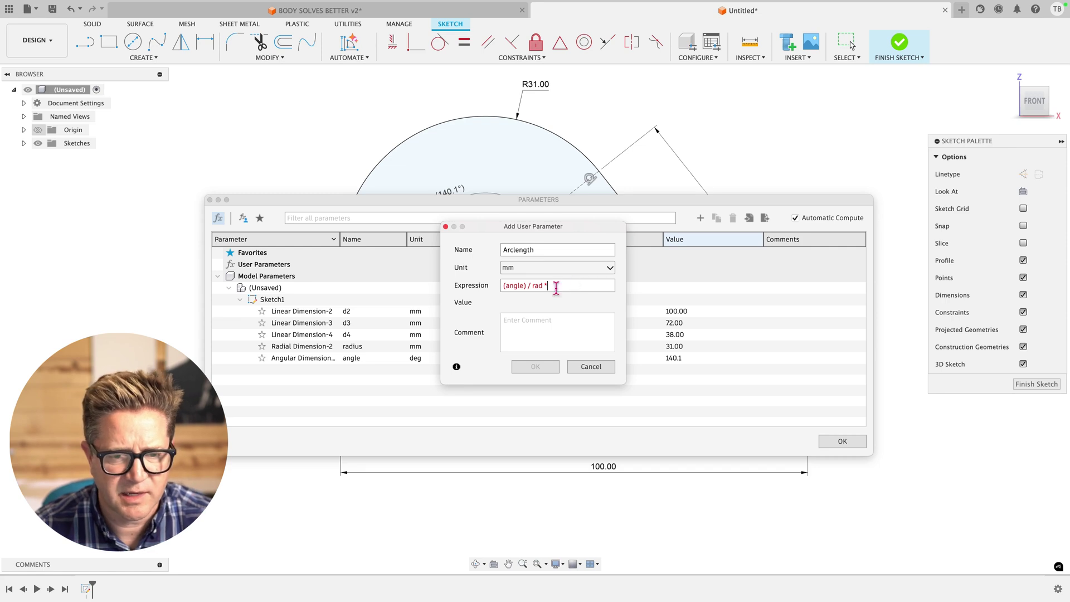
type("ra")
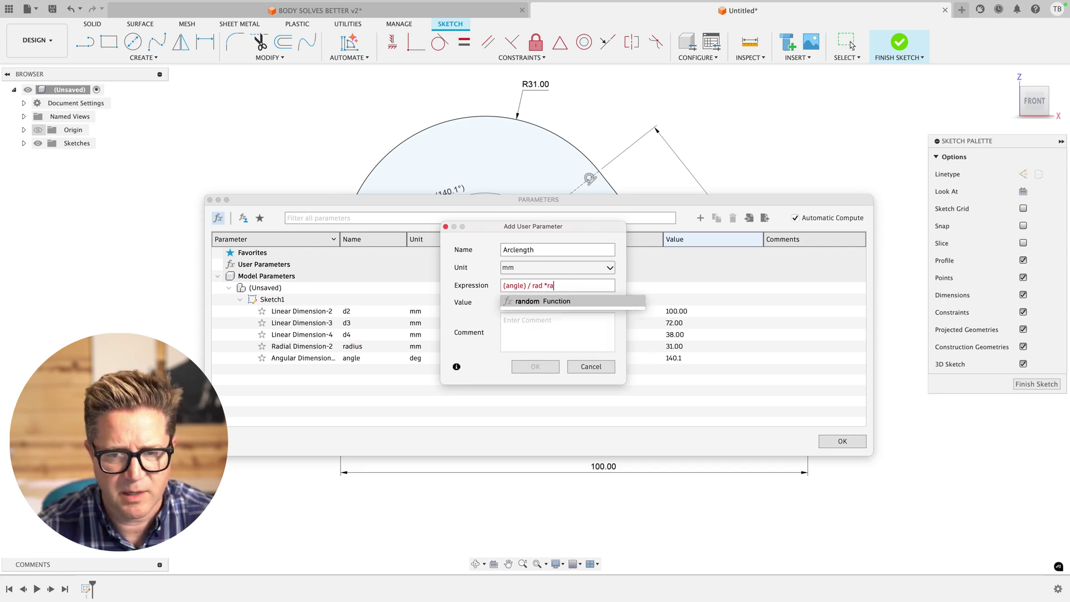
type("dius")
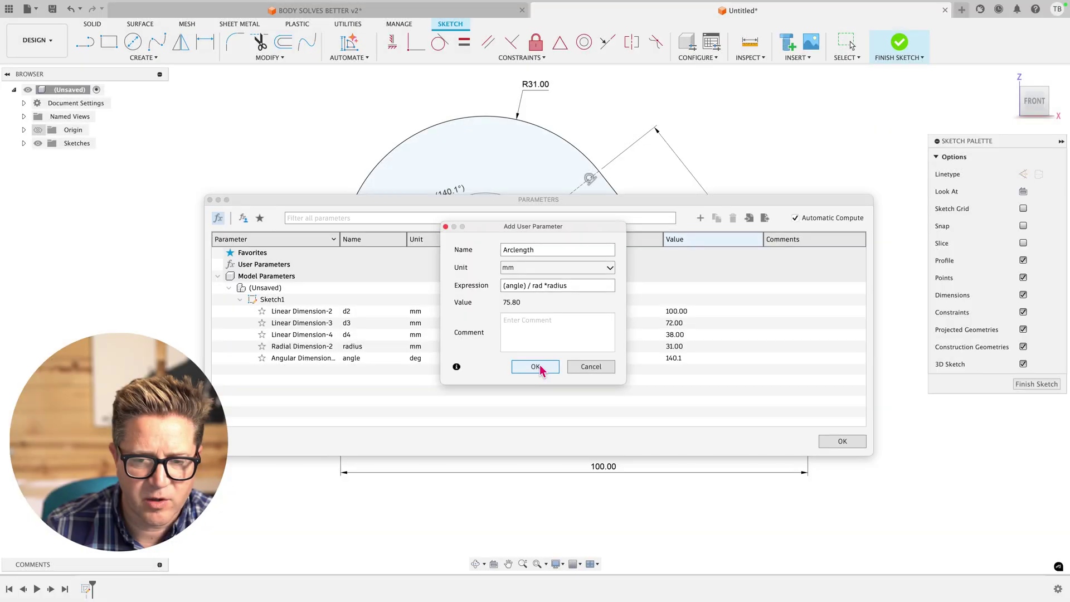
left_click(535, 366)
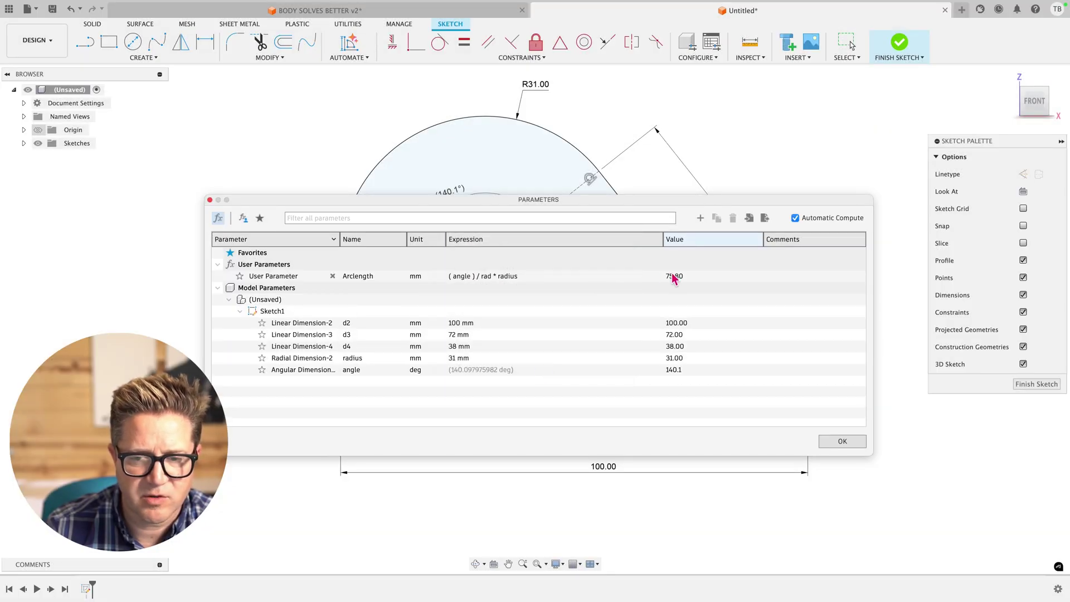
left_click(841, 441)
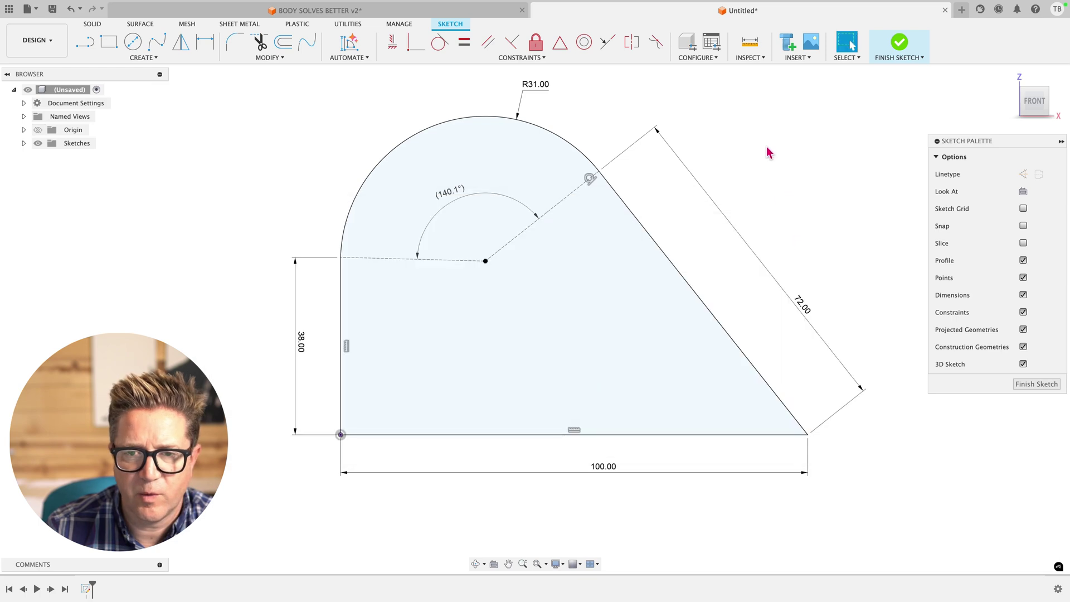
Step: Measure the sketch arc's length to check it against the Arclength parameter, and leave the Measure command
left_click(749, 45)
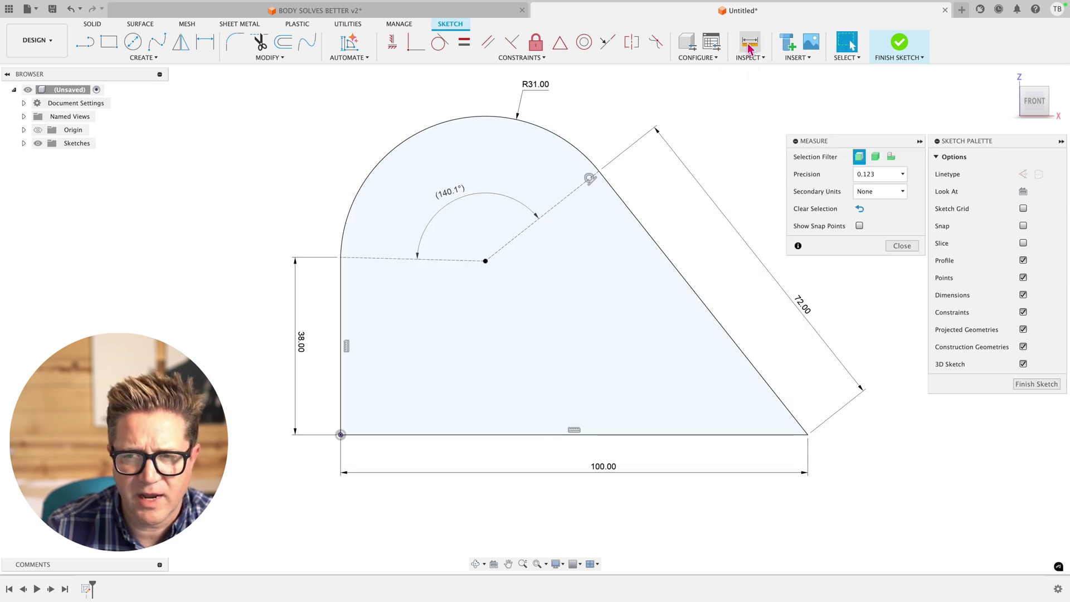
left_click(503, 121)
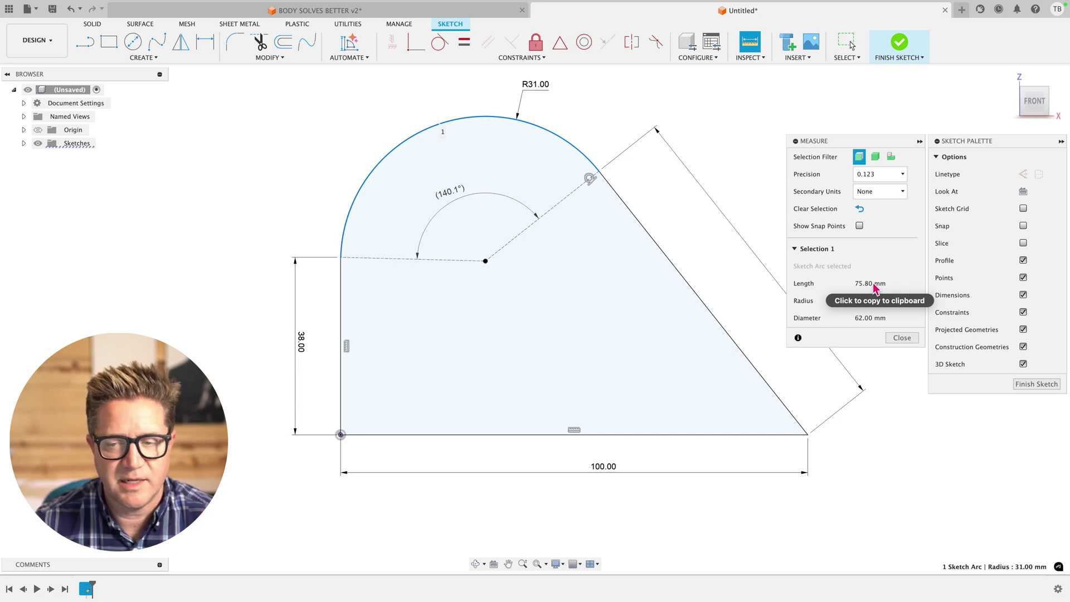
left_click(411, 99)
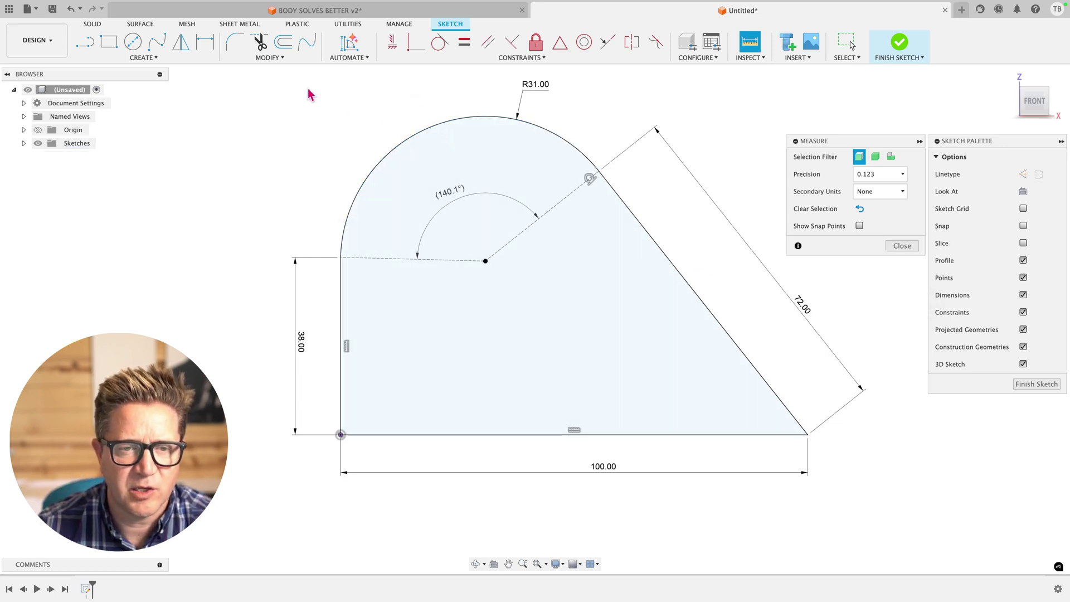
left_click(271, 58)
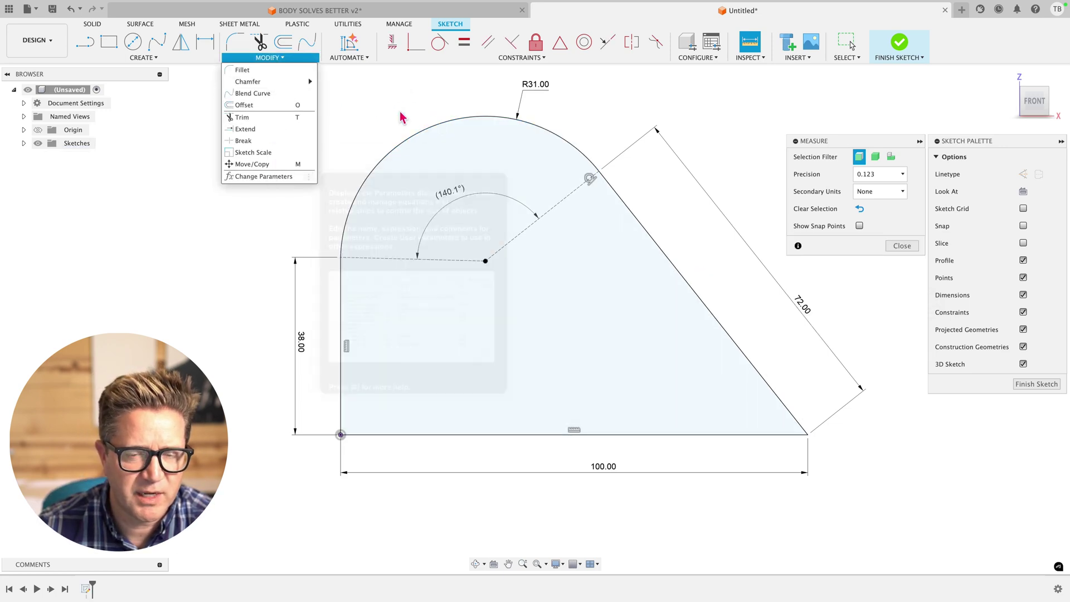
key("Escape")
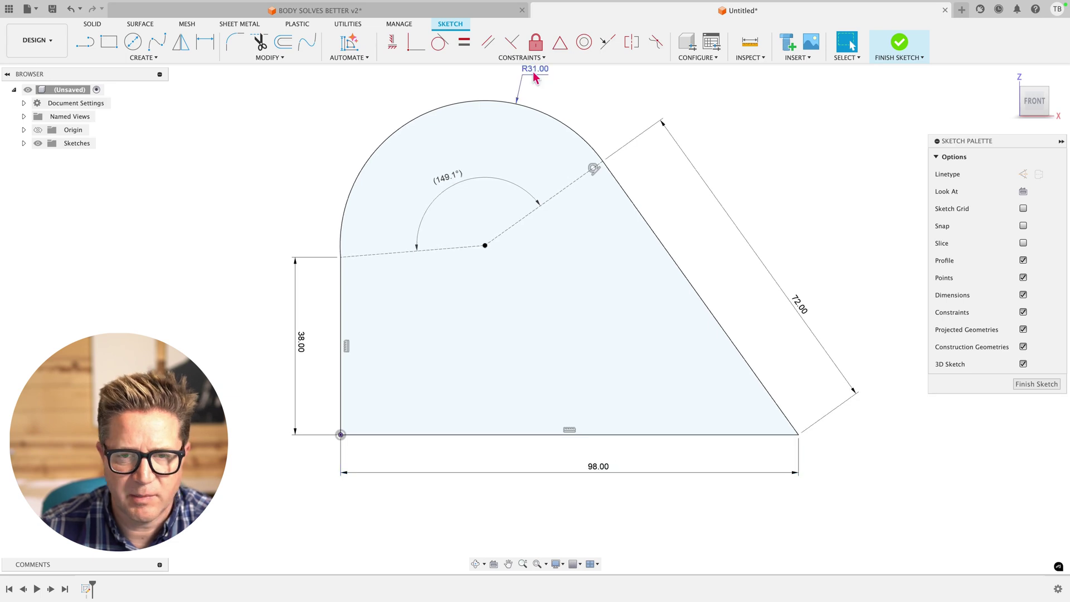
Step: Set the arc's radius dimension to 29 mm and open the parameters list to check the Arclength value
double_click(534, 70)
type("29")
key("Return")
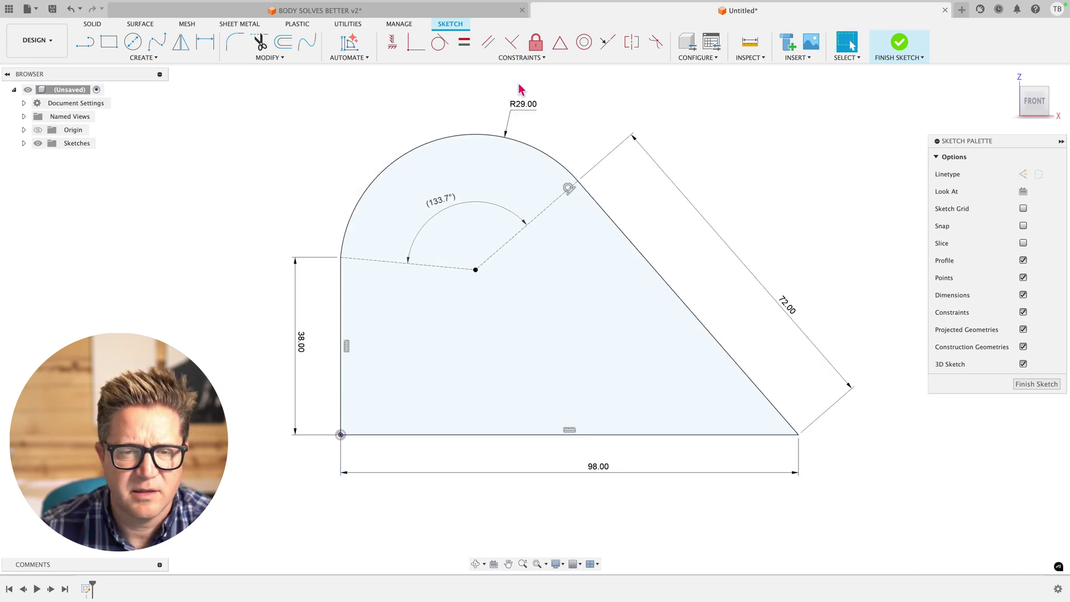
left_click(267, 58)
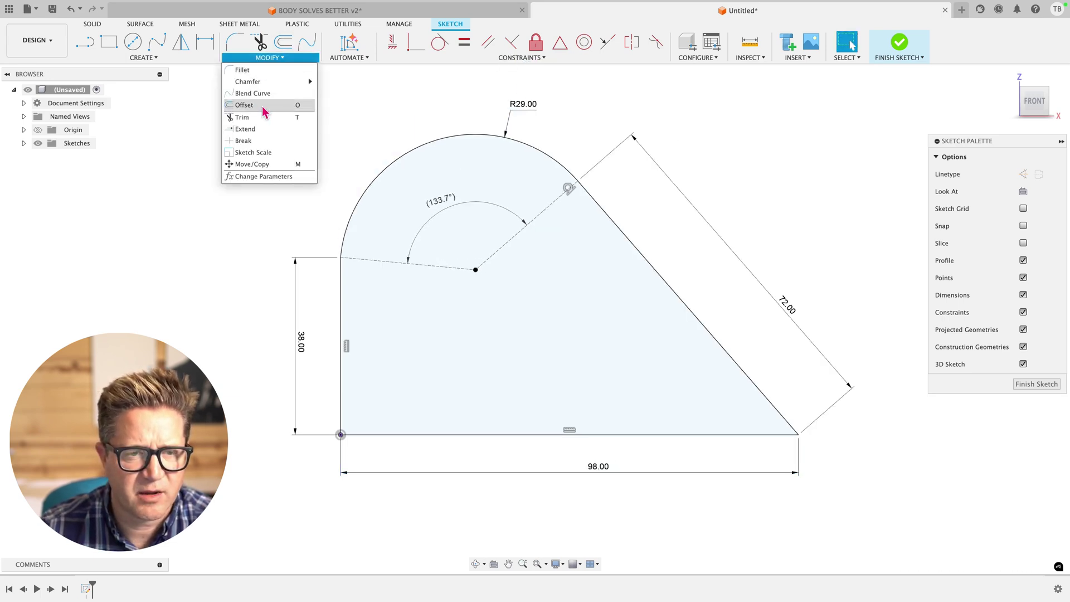
left_click(274, 177)
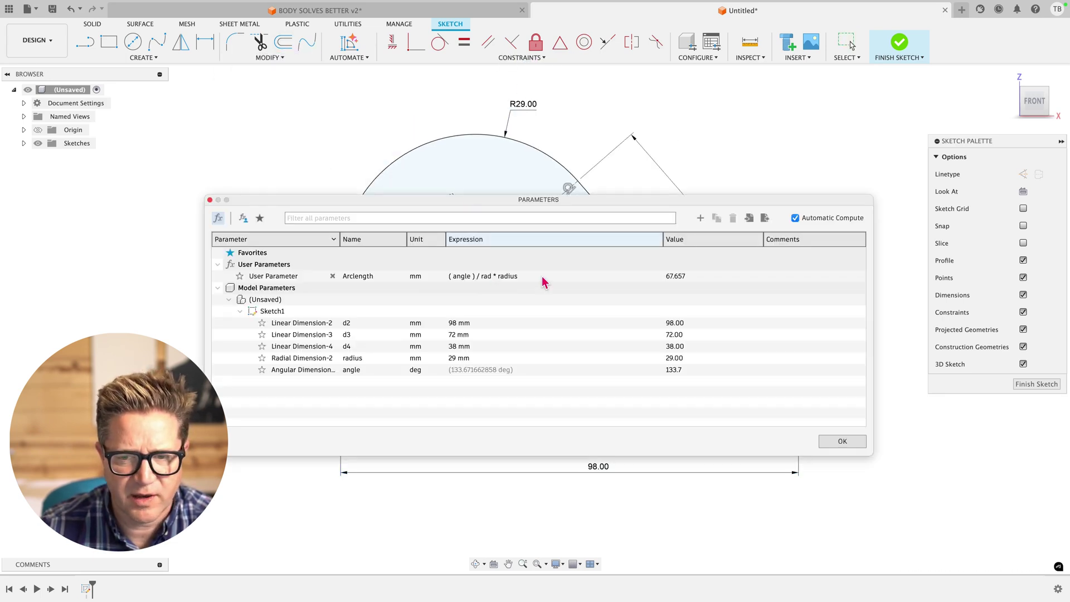